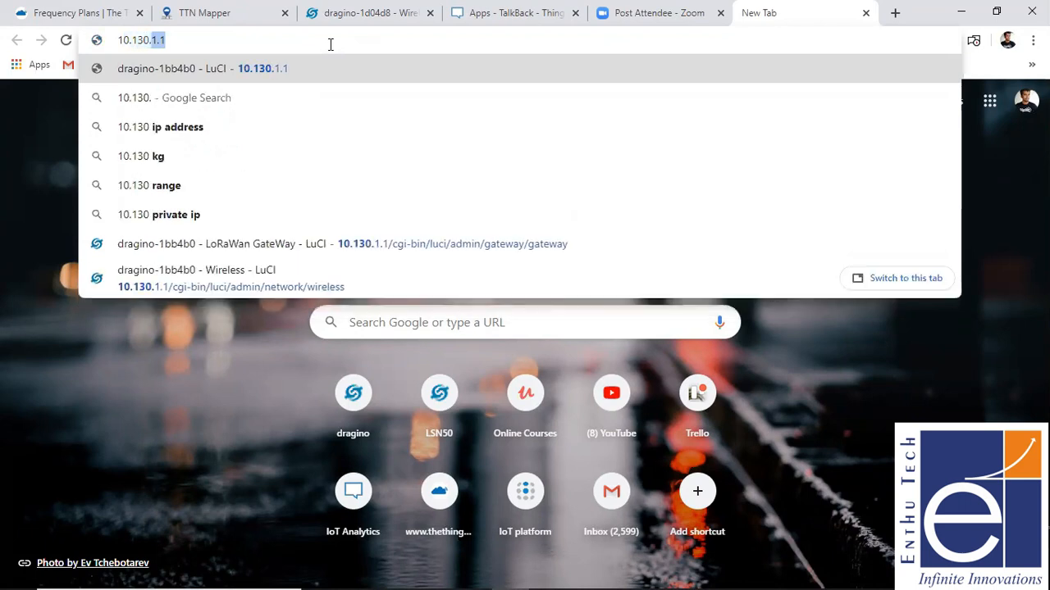
- Open the gateway's web interface at 10.130.1.1 in the new browser tab
key("BackSpace")
type(".")
key("BackSpace")
type("1.1")
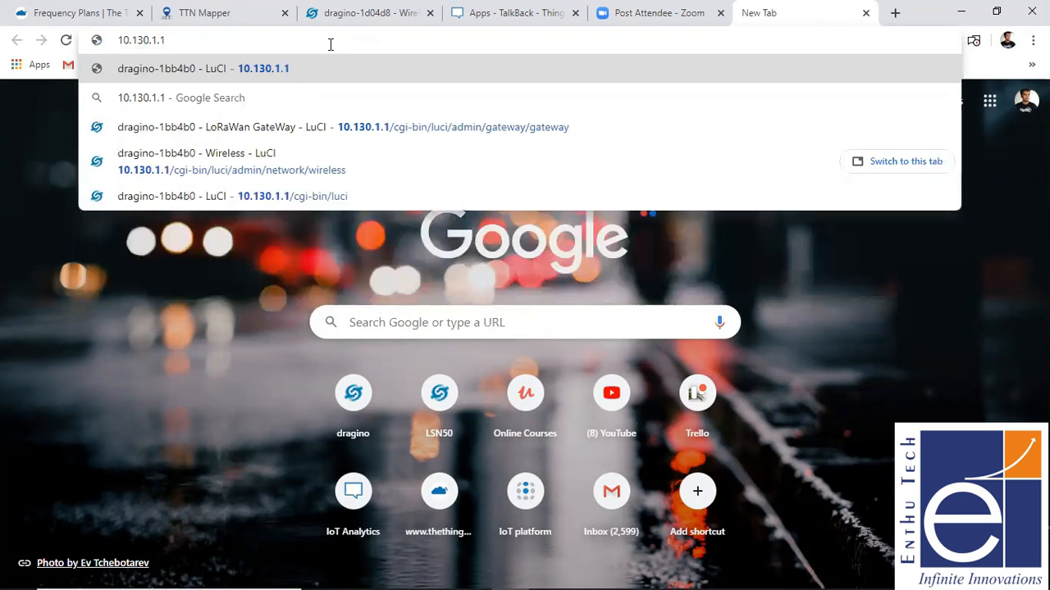
key("Return")
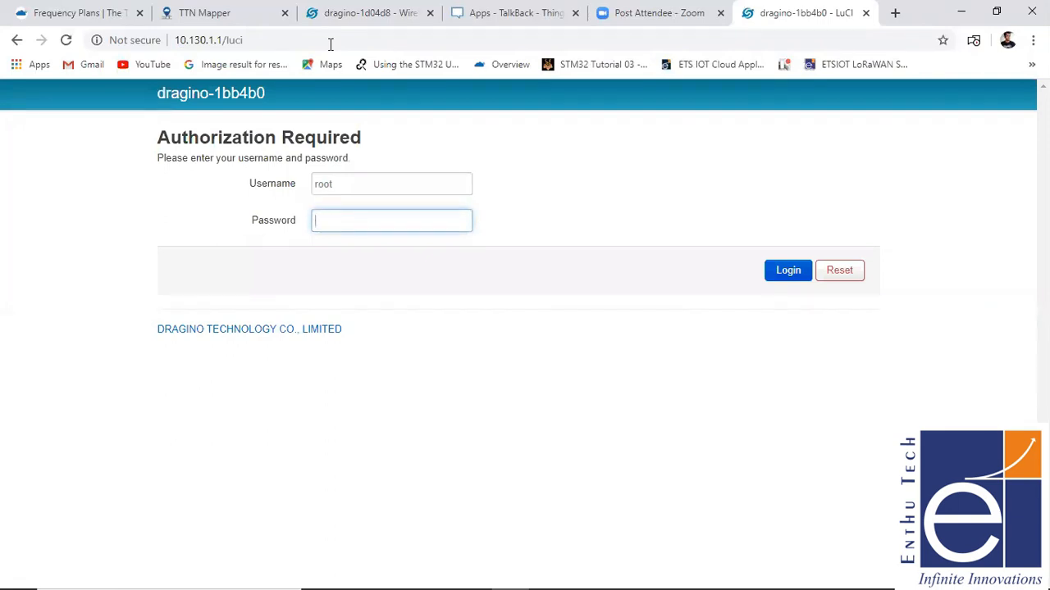
- Log in to the gateway as root by entering the account password
type("dragin")
key("BackSpace")
key("BackSpace")
key("BackSpace")
key("BackSpace")
key("BackSpace")
key("BackSpace")
type("dragino")
key("Return")
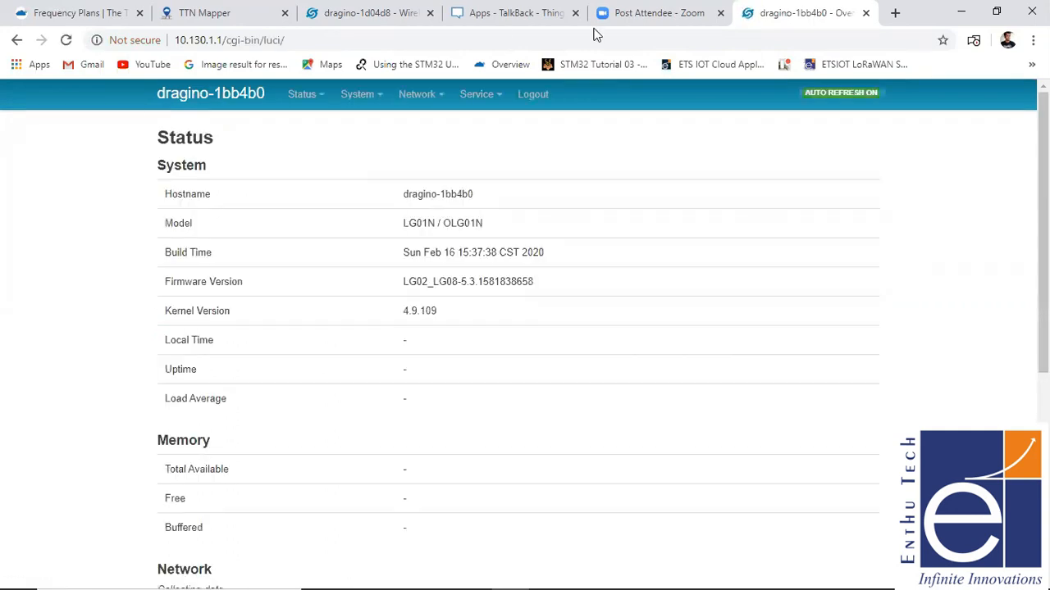
- Scan for wireless networks from the gateway's Wireless Overview and choose to join the Bluwaves network
left_click(485, 95)
left_click(420, 95)
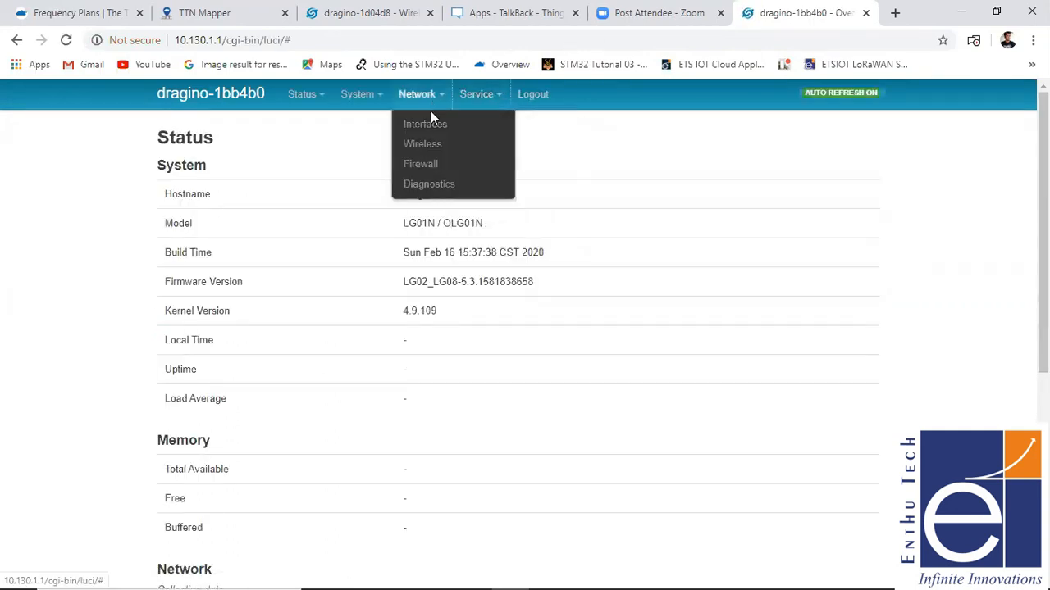
left_click(433, 145)
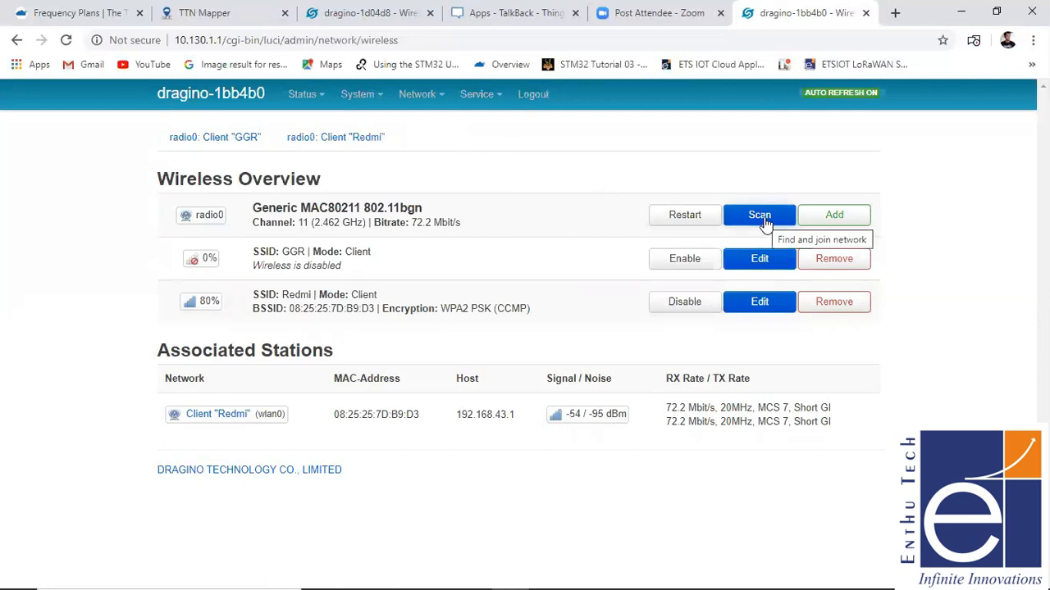
mouse_move(428, 92)
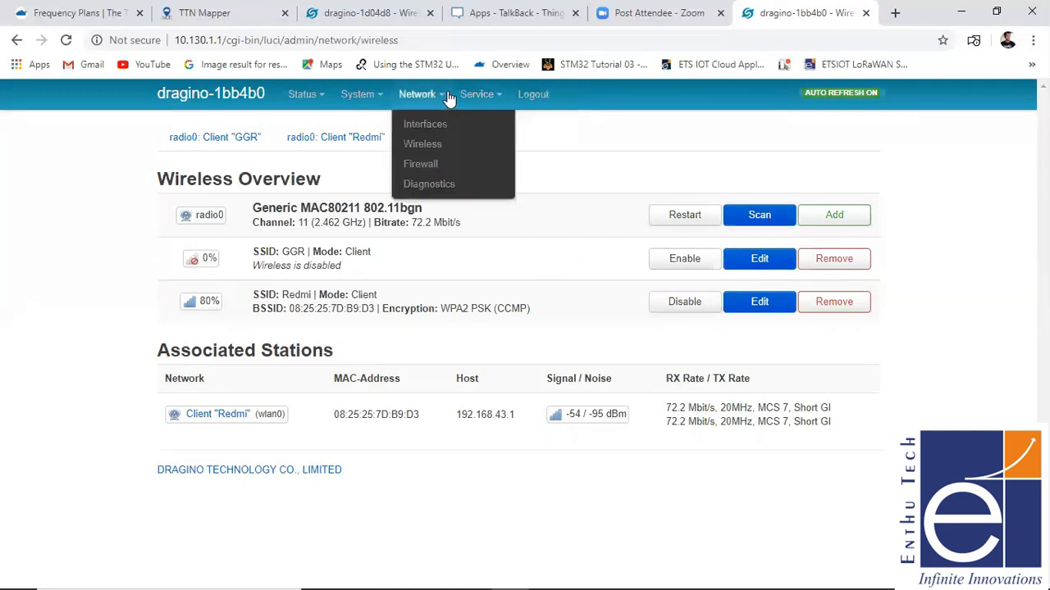
left_click(426, 156)
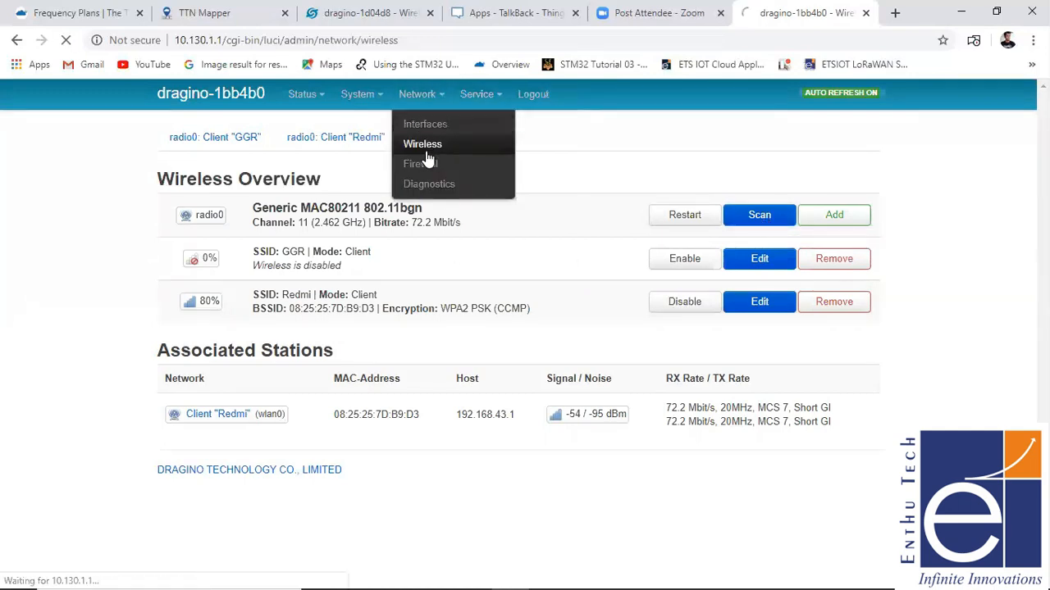
left_click(745, 223)
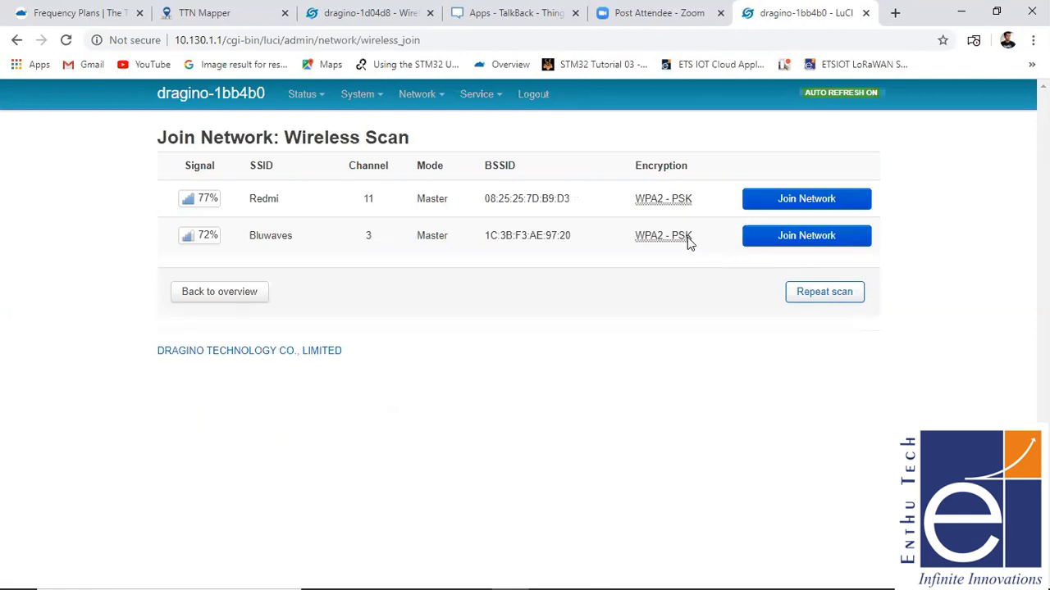
left_click(774, 245)
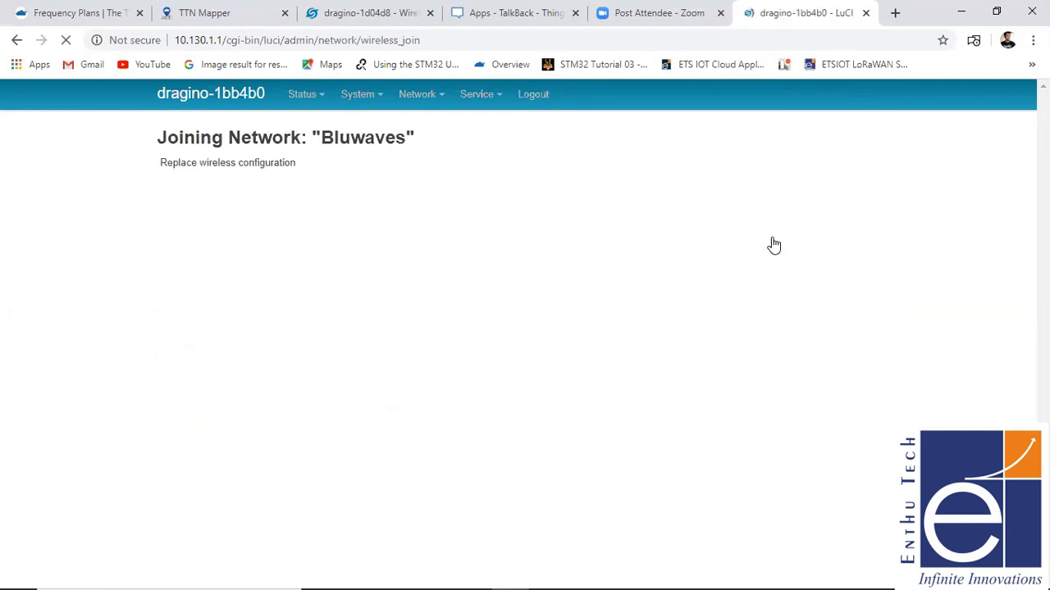
- Enter the WPA passphrase for Bluwaves, name the new network blue, and submit the join settings
left_click(355, 214)
type("••••••")
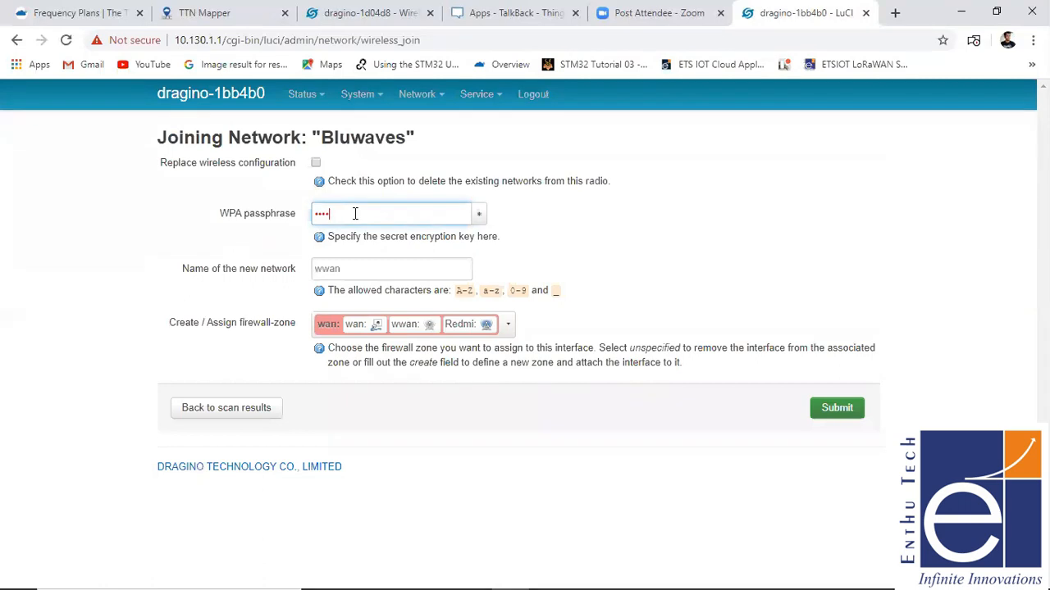
type("••••")
left_click(353, 268)
type("blue")
left_click(843, 410)
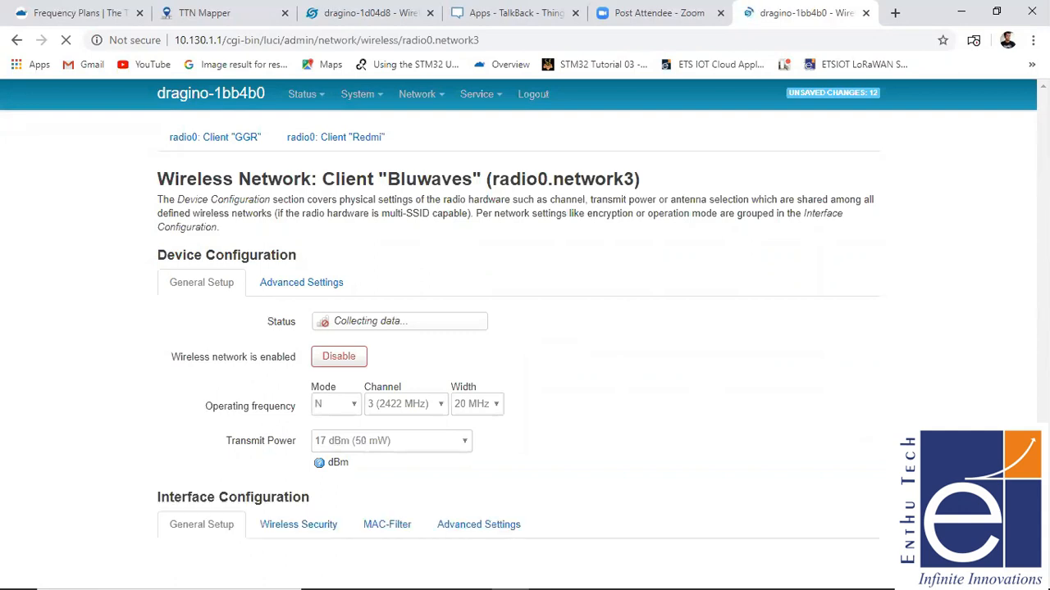
- Save and apply the wireless configuration of the Bluwaves client
scroll(603, 340, "down", 2)
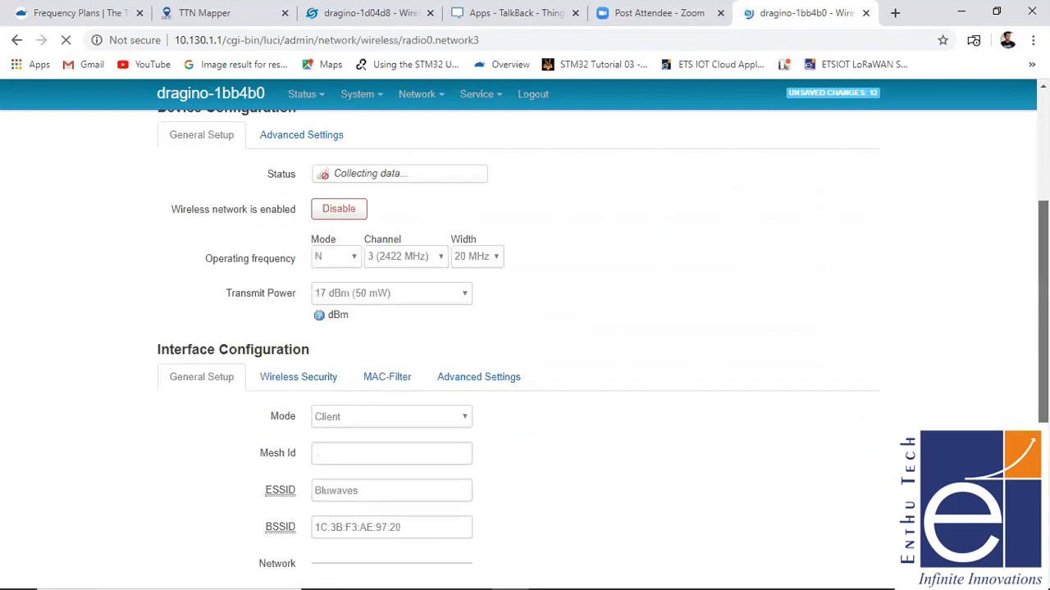
scroll(1042, 328, "down", 1)
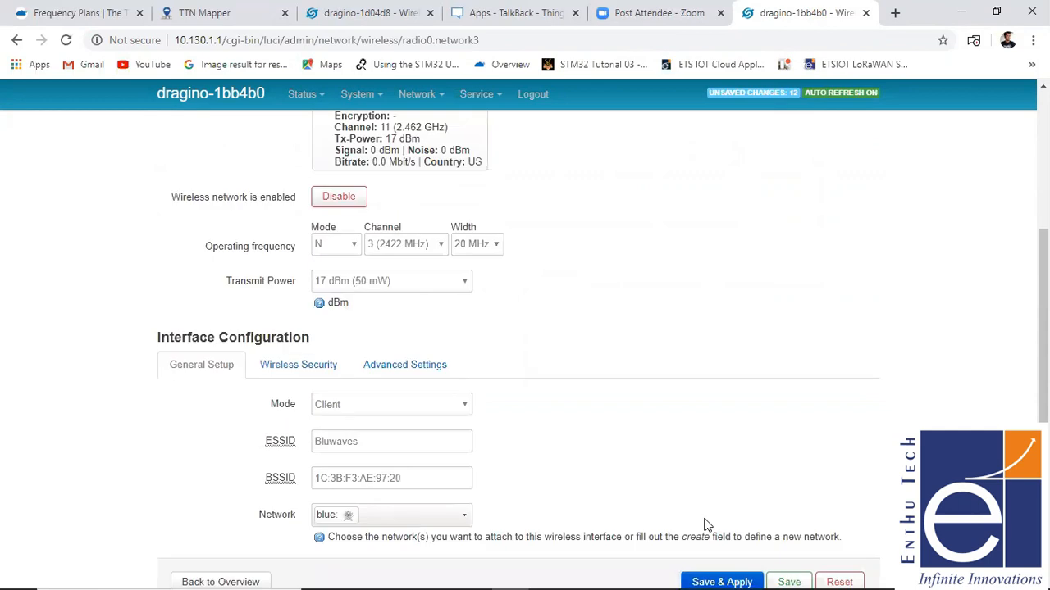
left_click(707, 571)
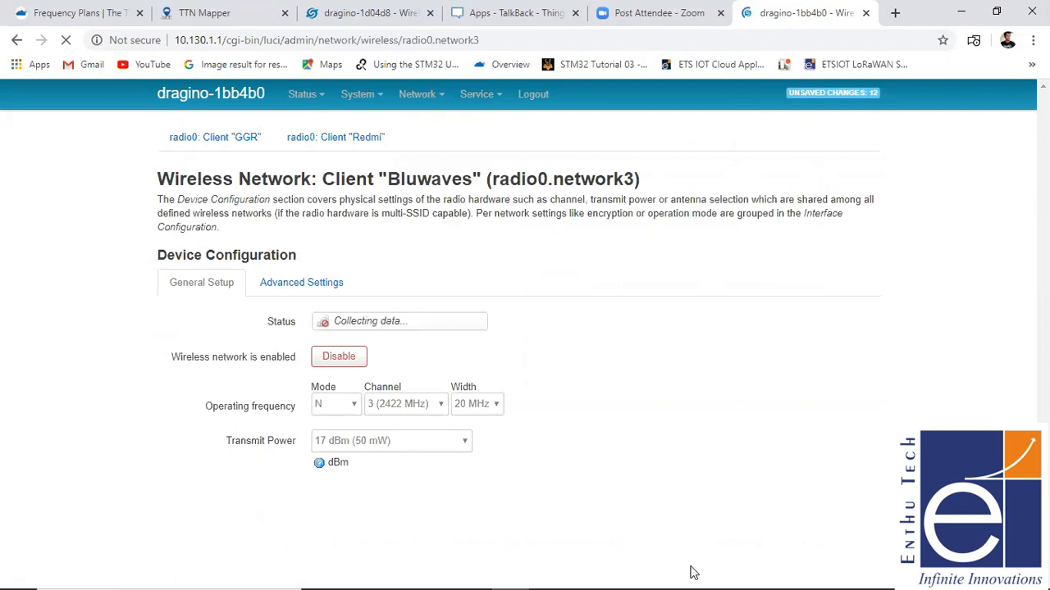
- Check the gateway's wireless overview, and ping openwrt.org over IPv4 from the network diagnostics page
left_click(487, 104)
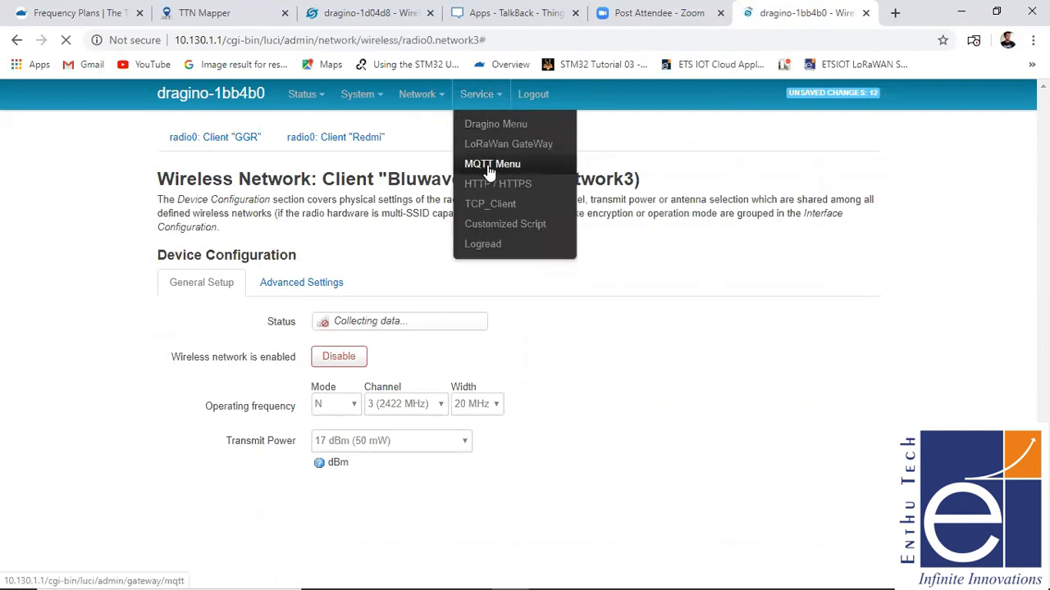
left_click(429, 96)
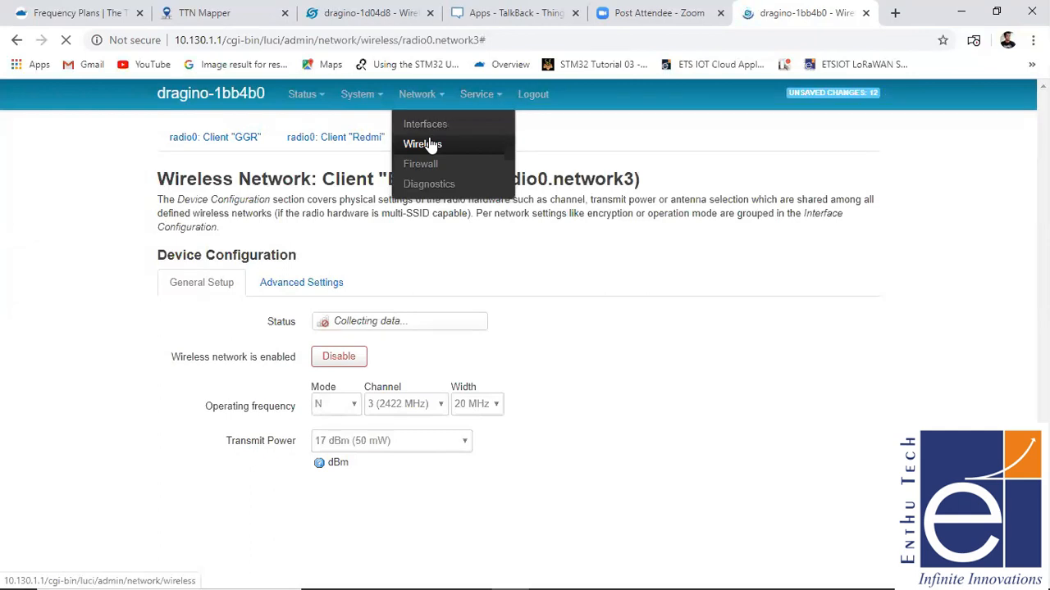
left_click(430, 145)
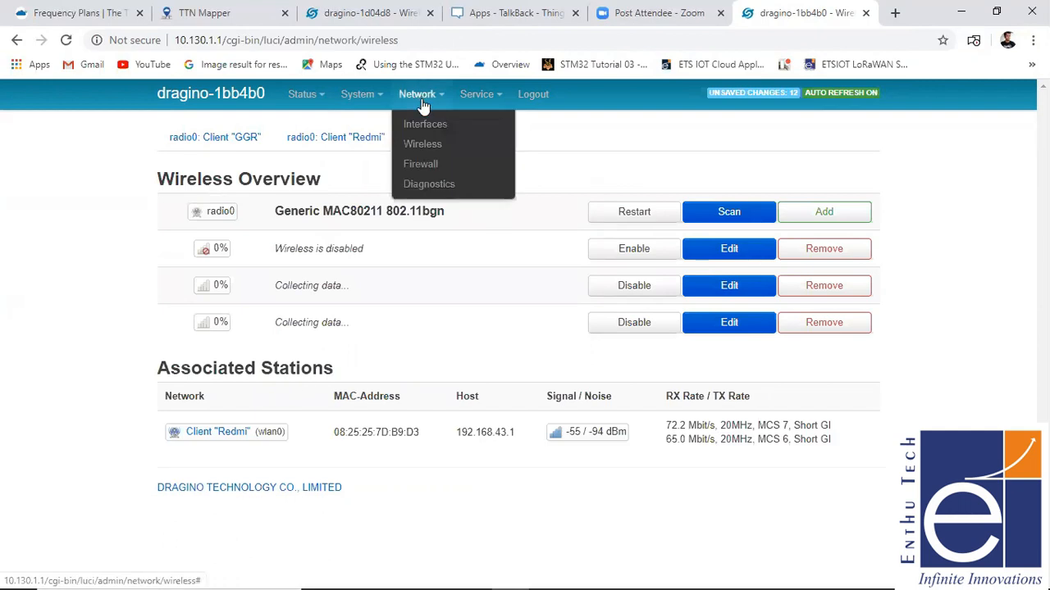
left_click(427, 186)
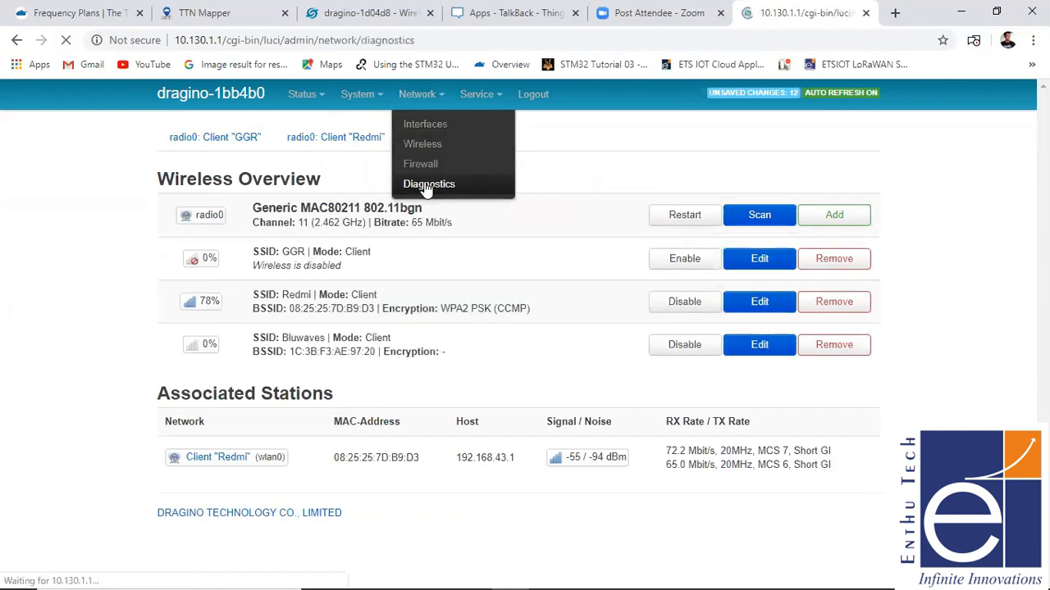
left_click(231, 256)
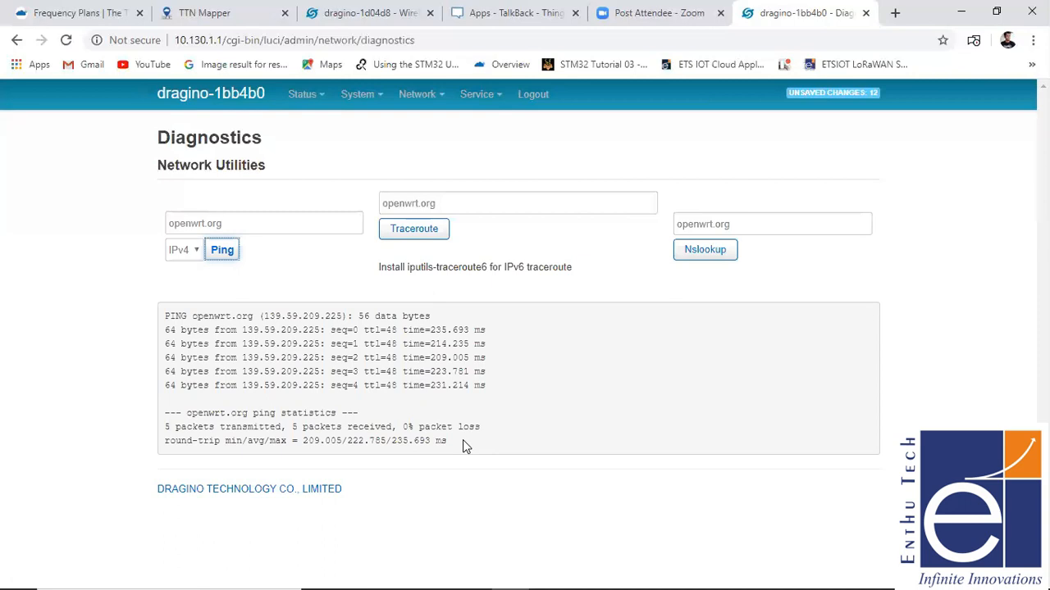
- Set the LoRaWAN gateway's IoT Service to LoRaRAW forward to MQTT server, and save and apply the settings
left_click(485, 98)
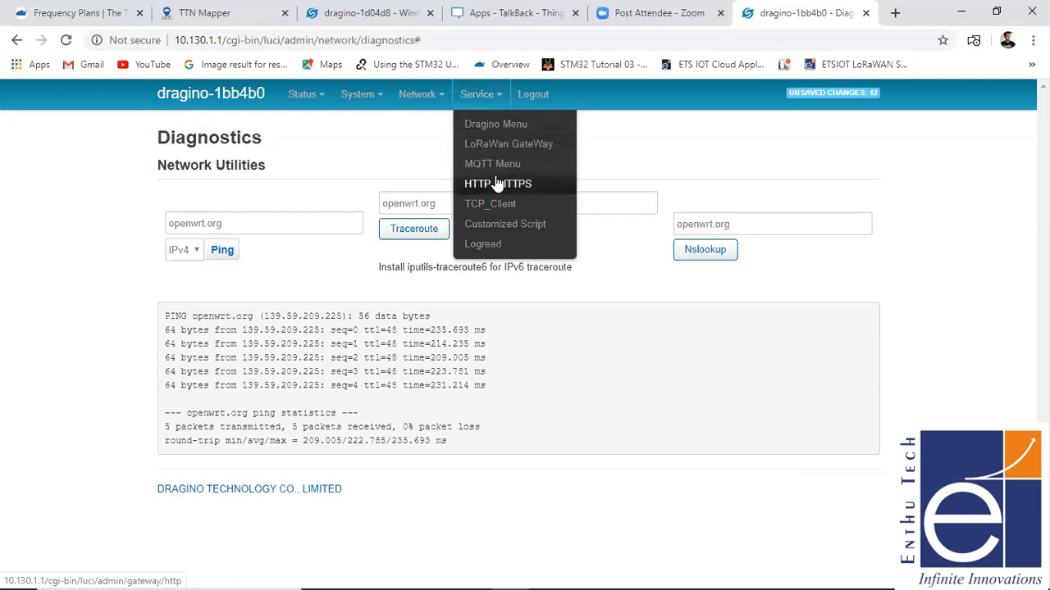
left_click(497, 148)
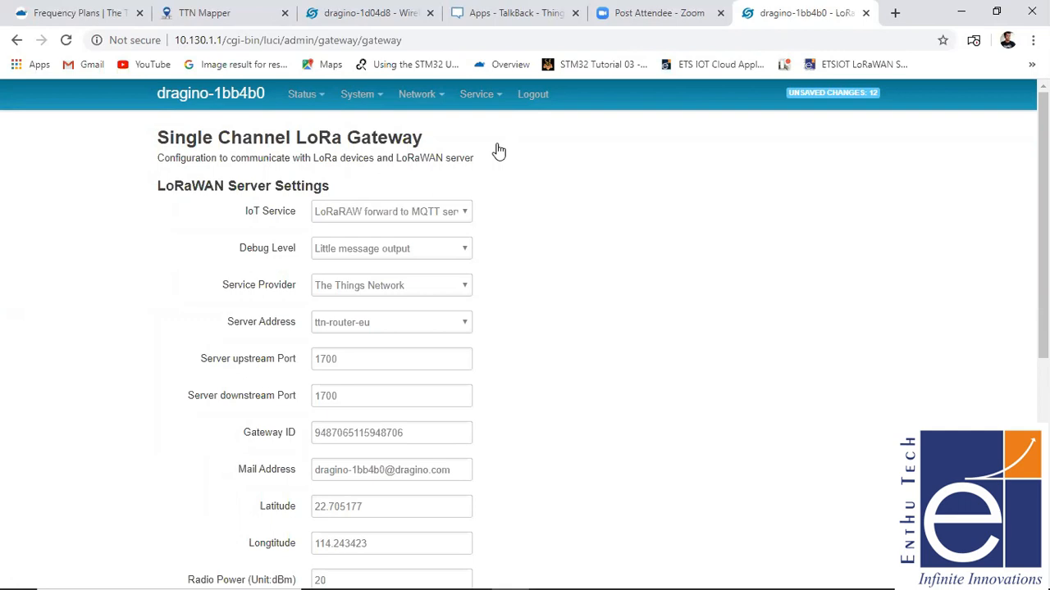
left_click(445, 213)
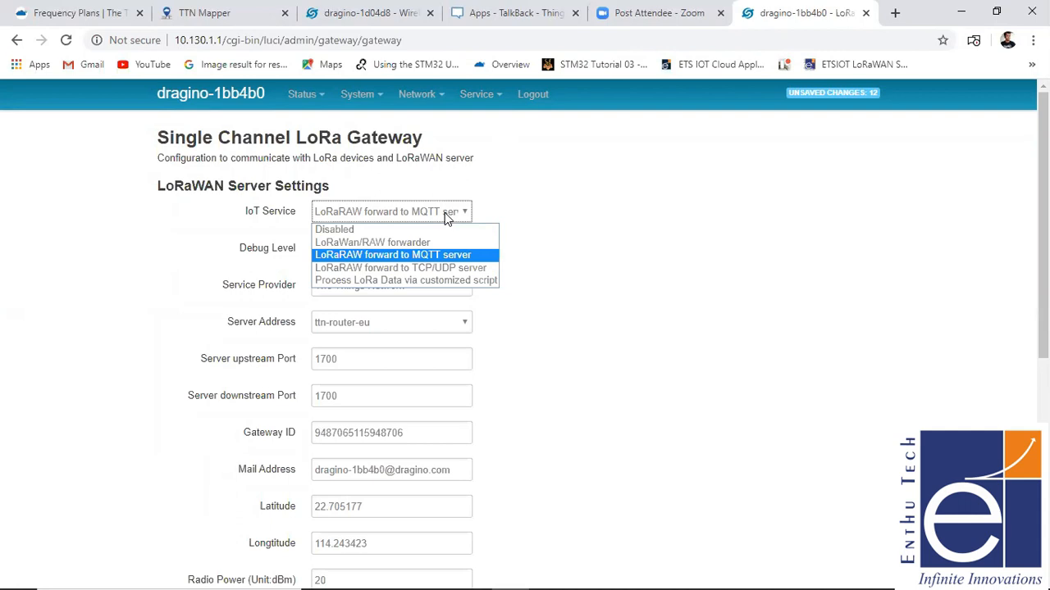
left_click(407, 254)
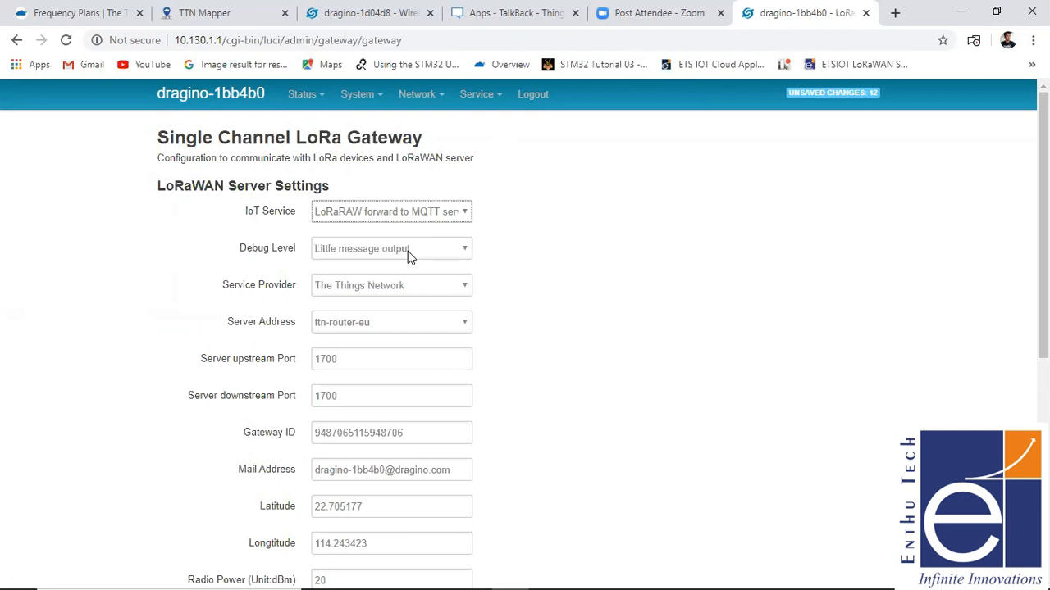
left_click_drag(1043, 246, 1043, 464)
left_click(722, 520)
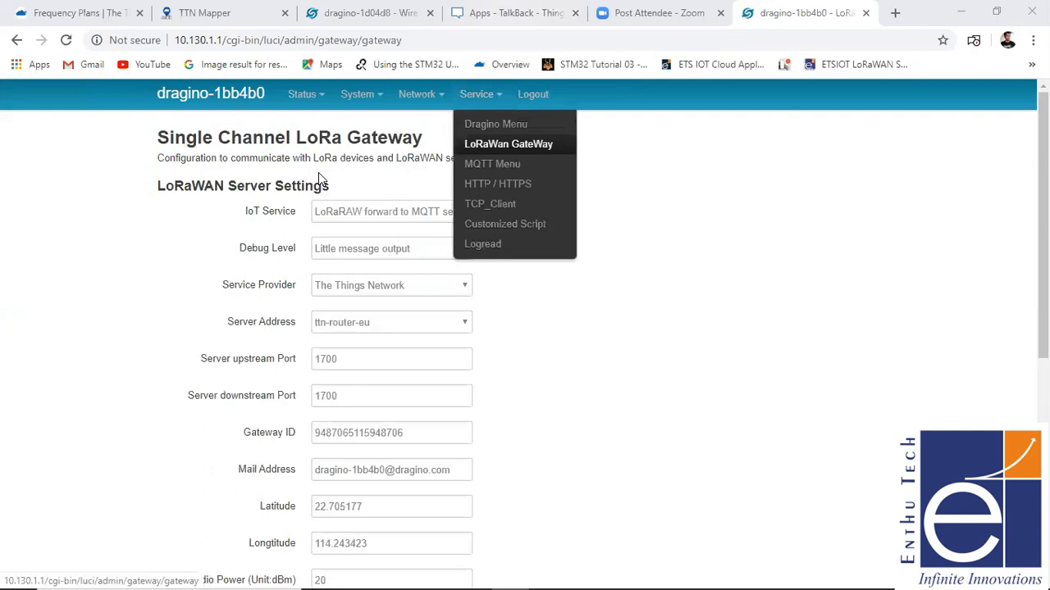
- Open the MQTT client configuration and set the MQTT server profile to ThingSpeak
left_click(492, 164)
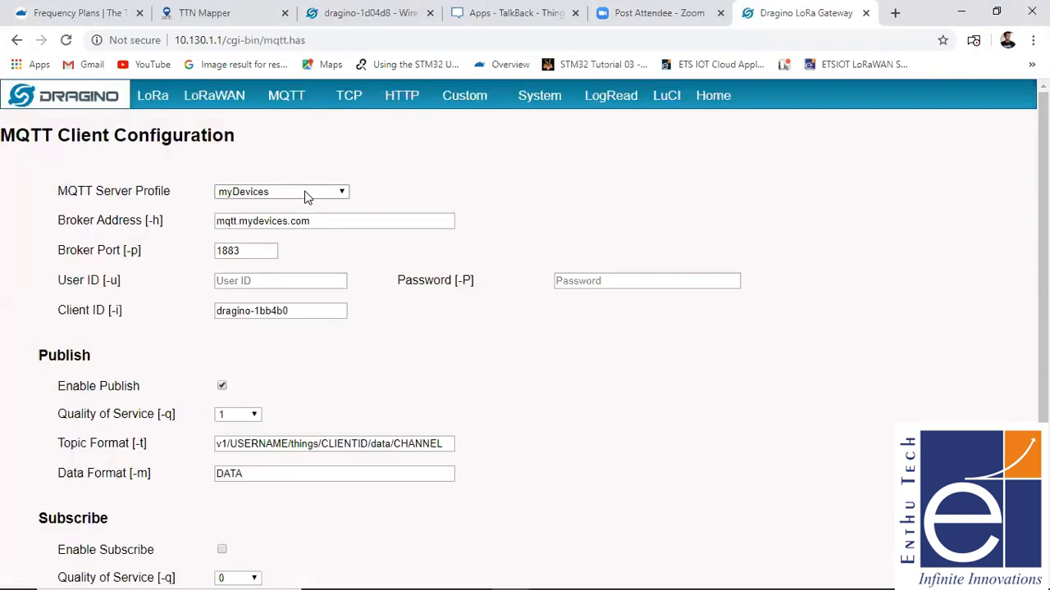
left_click(305, 193)
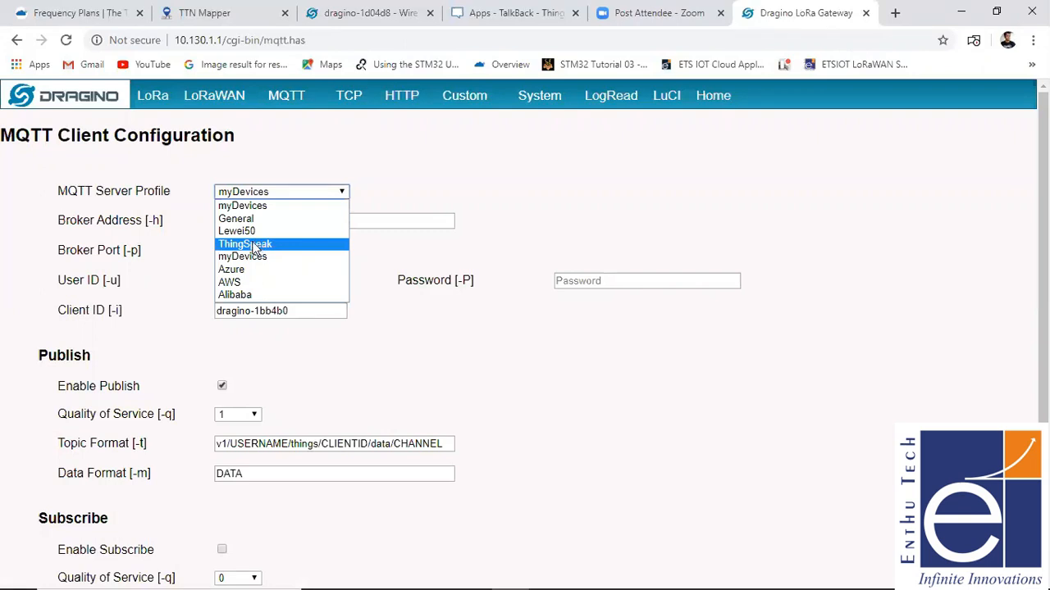
left_click(253, 246)
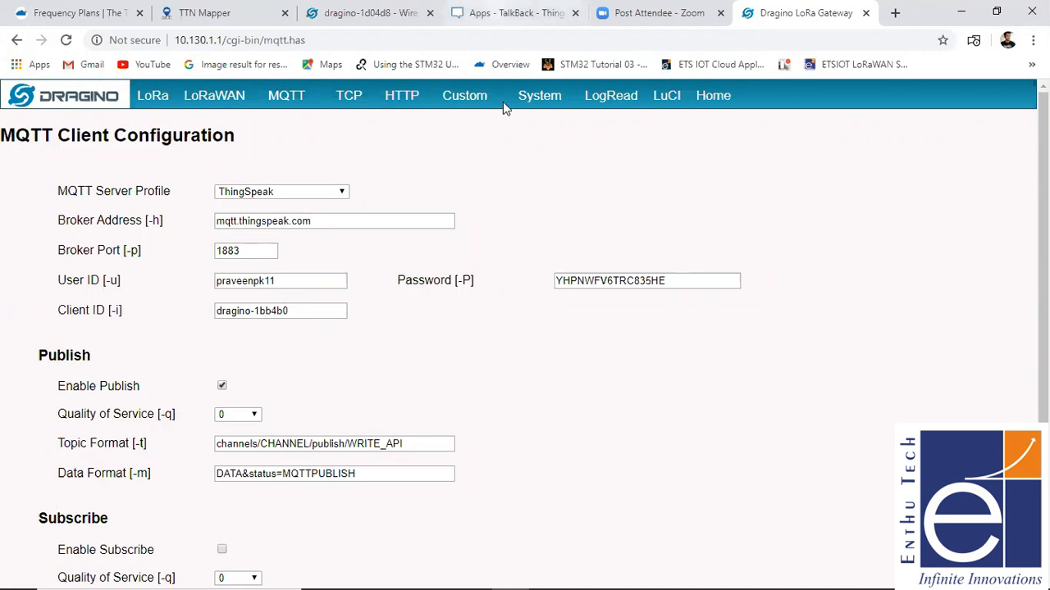
- Switch to ThingSpeak and open the ETS channel from the list of own channels
mouse_move(503, 101)
left_click(491, 12)
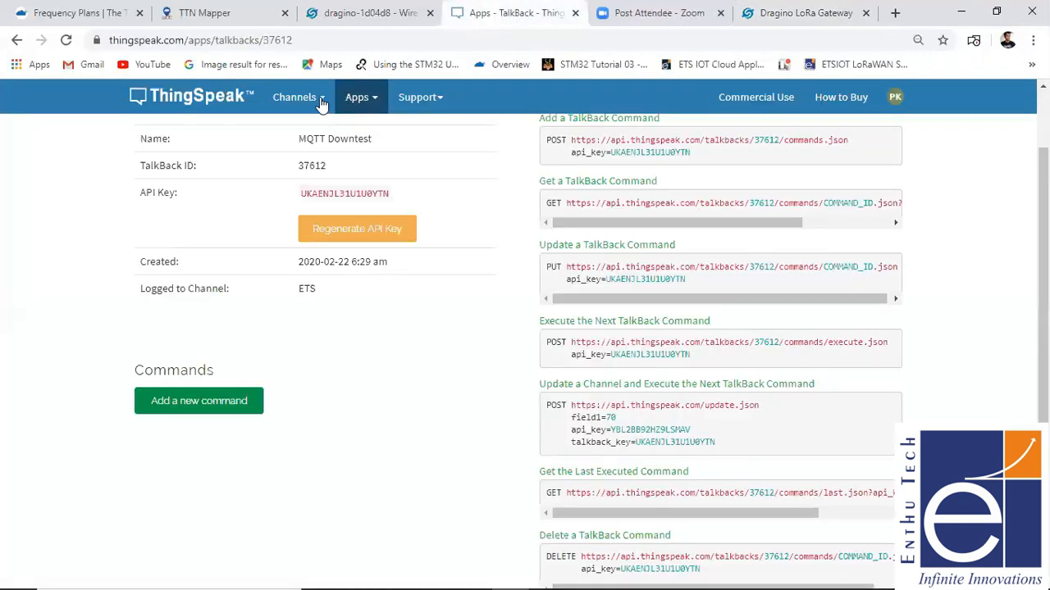
left_click(319, 104)
left_click(319, 127)
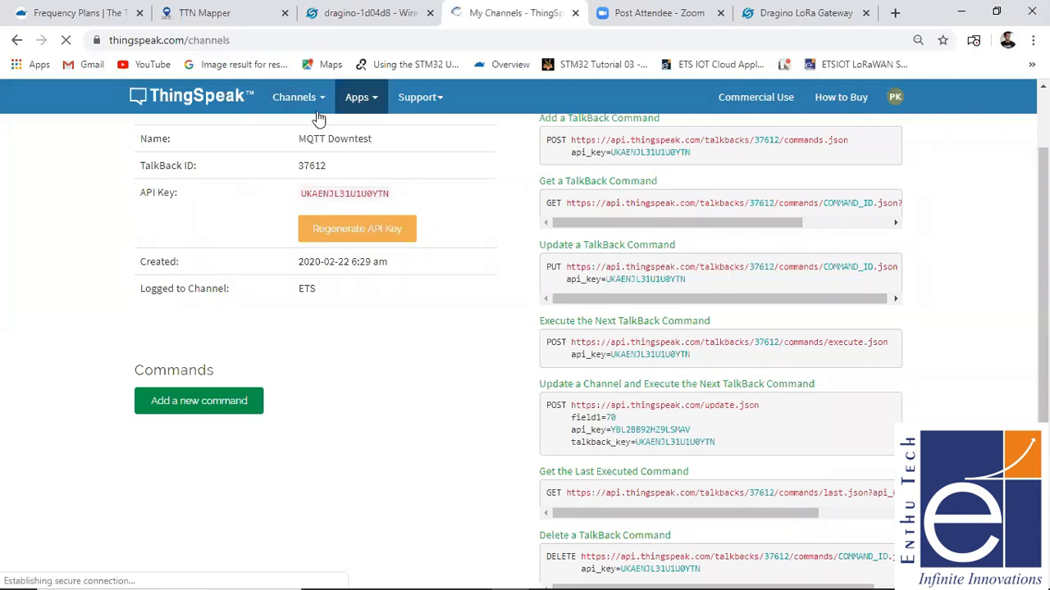
left_click(175, 367)
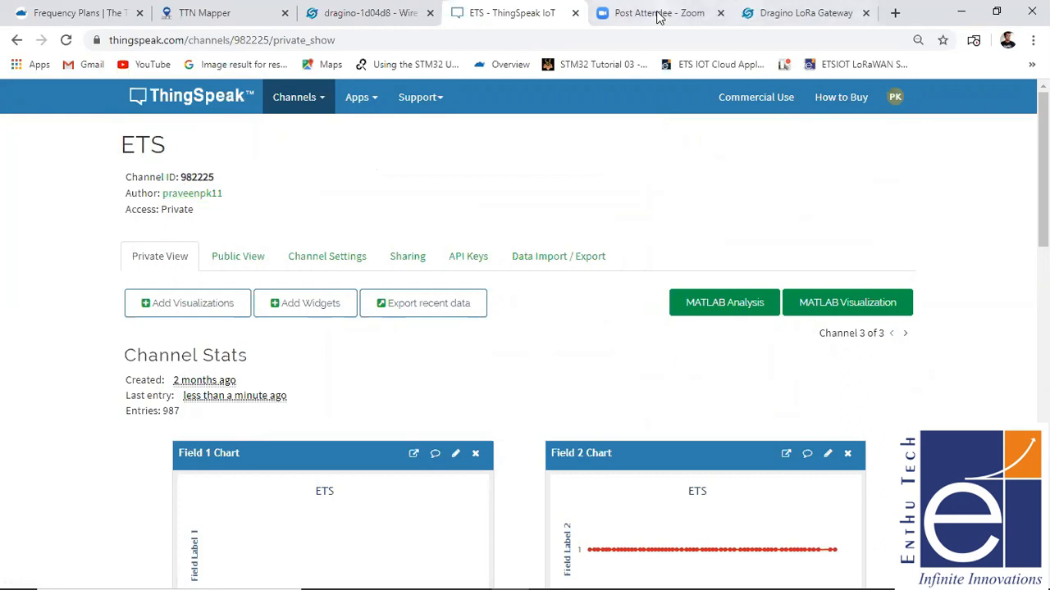
- Compare the gateway's MQTT user ID with the ThingSpeak channel author, and move the gateway's browser tab beside the ThingSpeak one
left_click(825, 10)
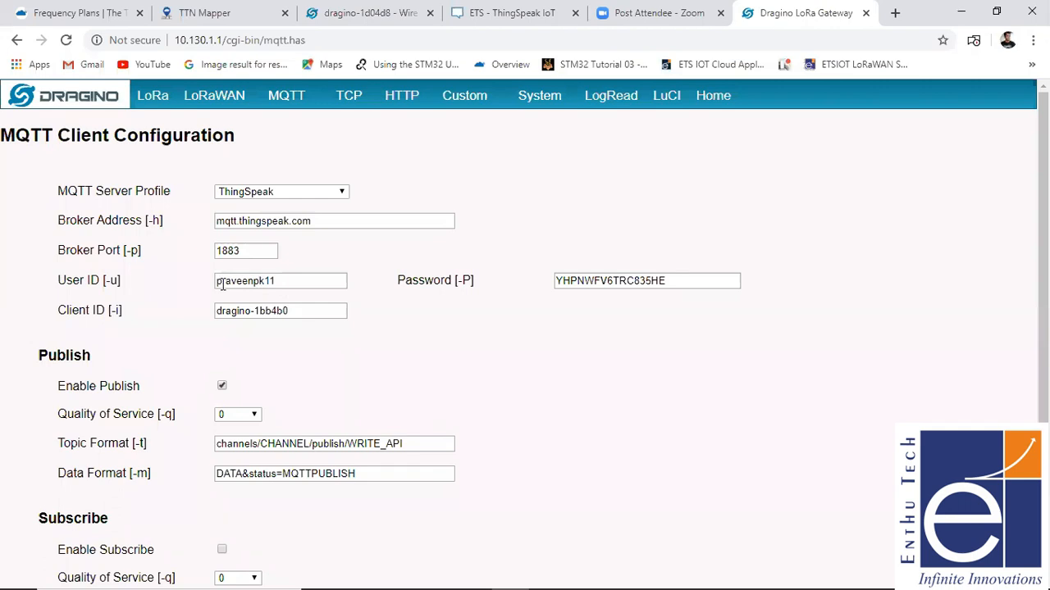
left_click(491, 16)
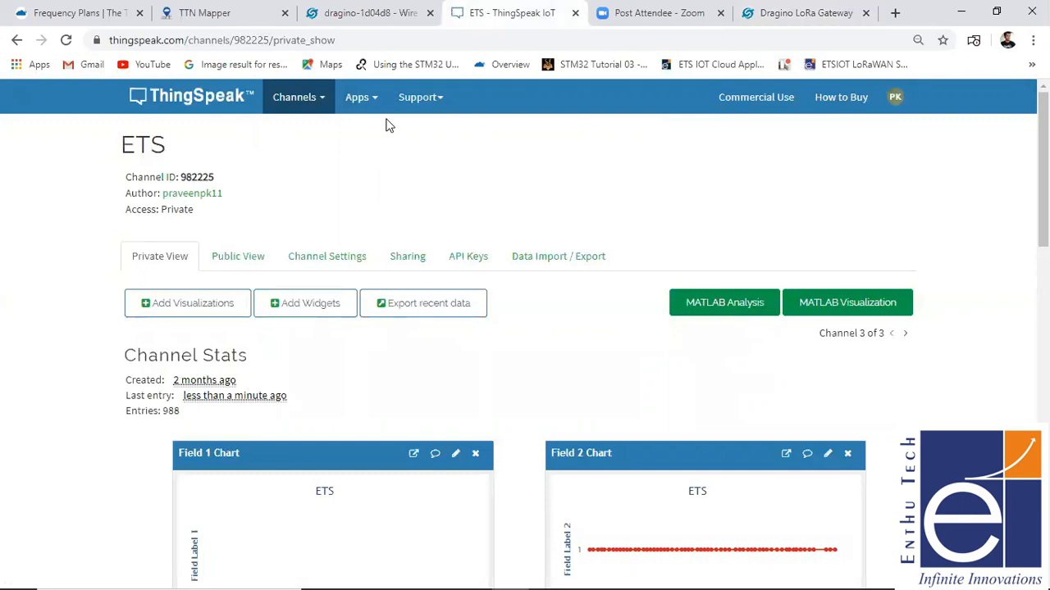
left_click(803, 15)
left_click_drag(806, 15, 689, 14)
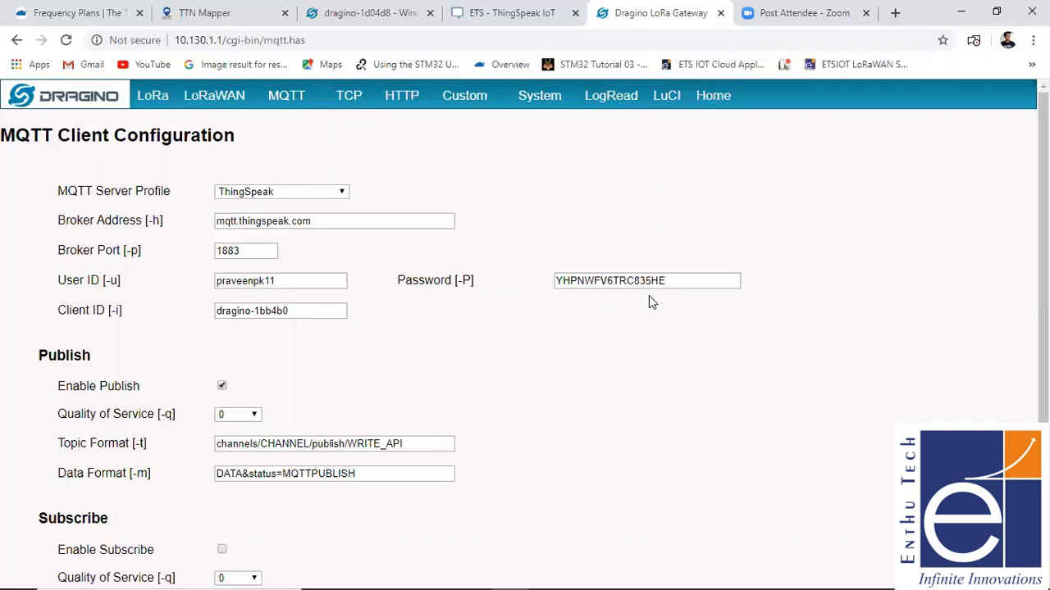
- Open the ThingSpeak account profile to check its MQTT API key, and return to the gateway's MQTT client configuration
left_click(512, 14)
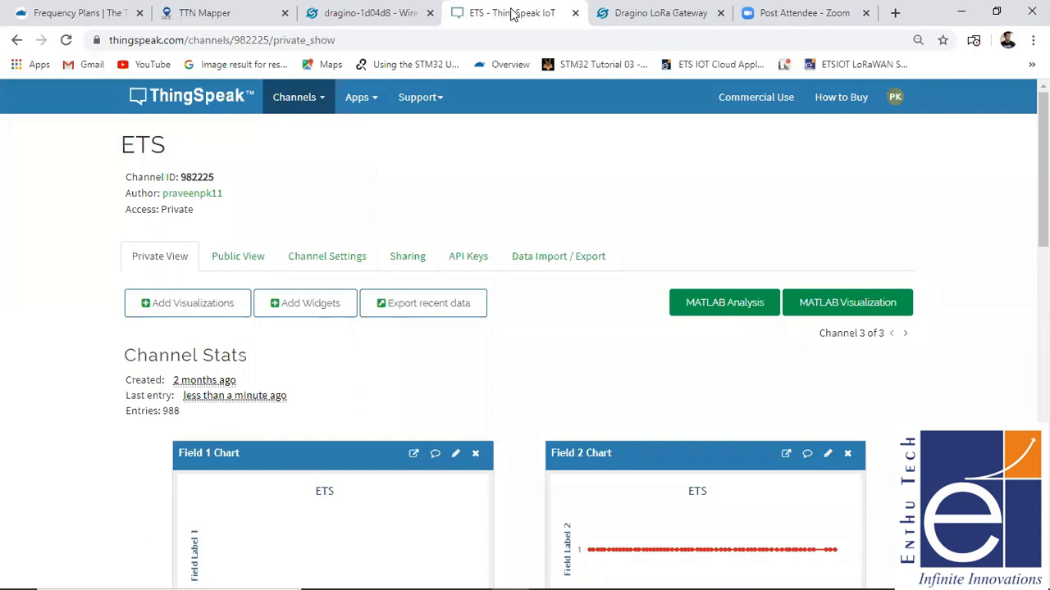
left_click(895, 98)
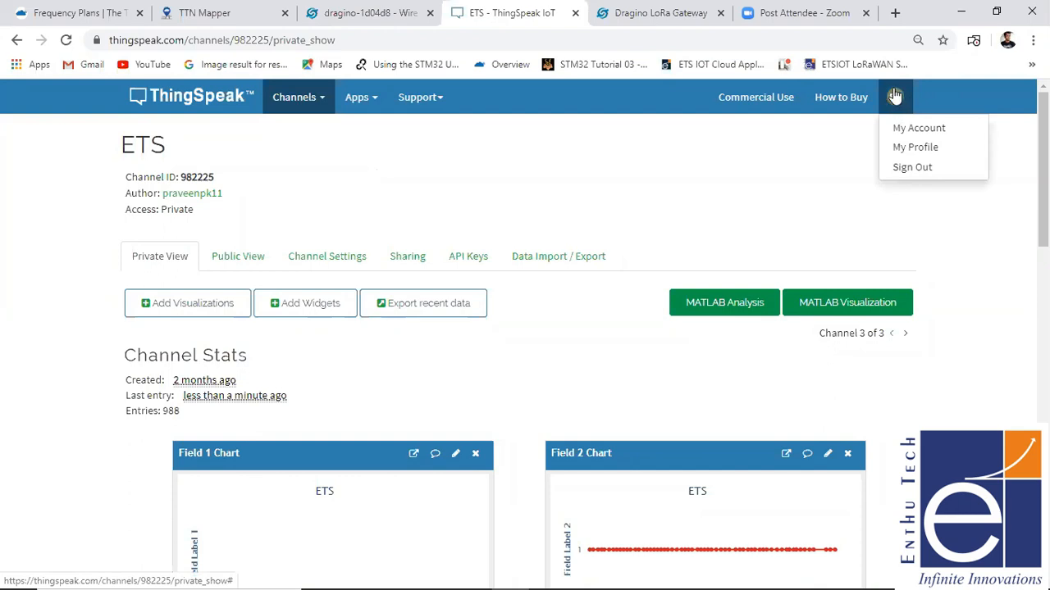
left_click(905, 157)
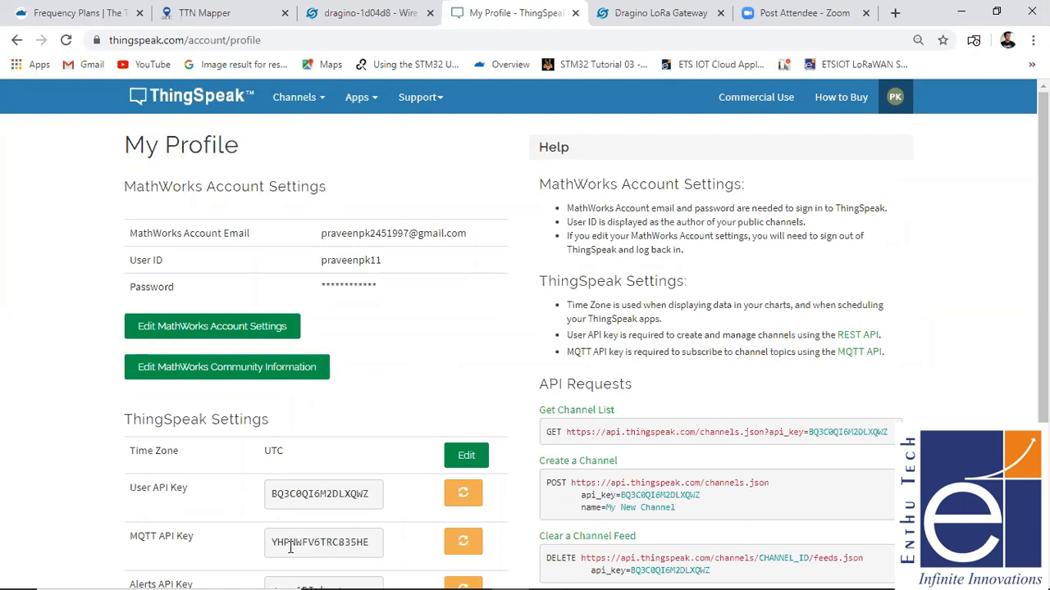
left_click(669, 12)
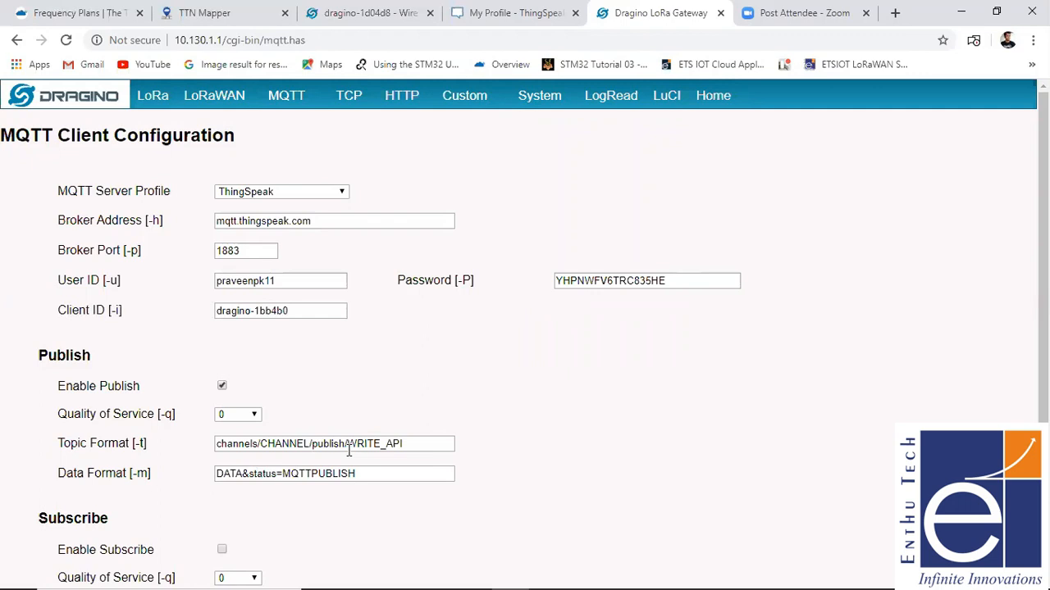
- Keep the publish Quality of Service at 0, and save and apply the MQTT client configuration
left_click(230, 416)
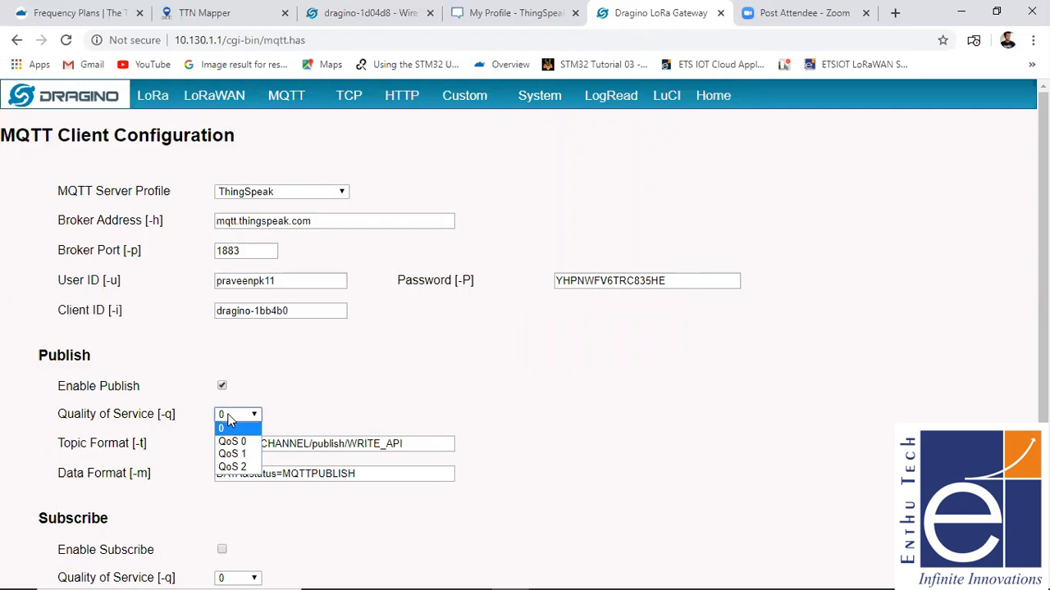
left_click(341, 383)
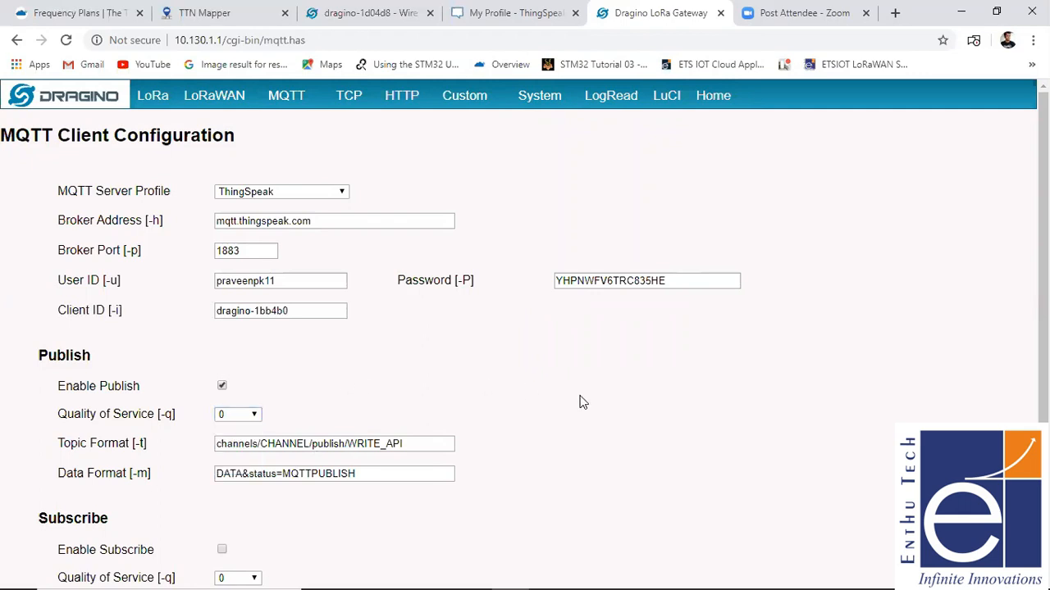
left_click_drag(1043, 443, 1043, 522)
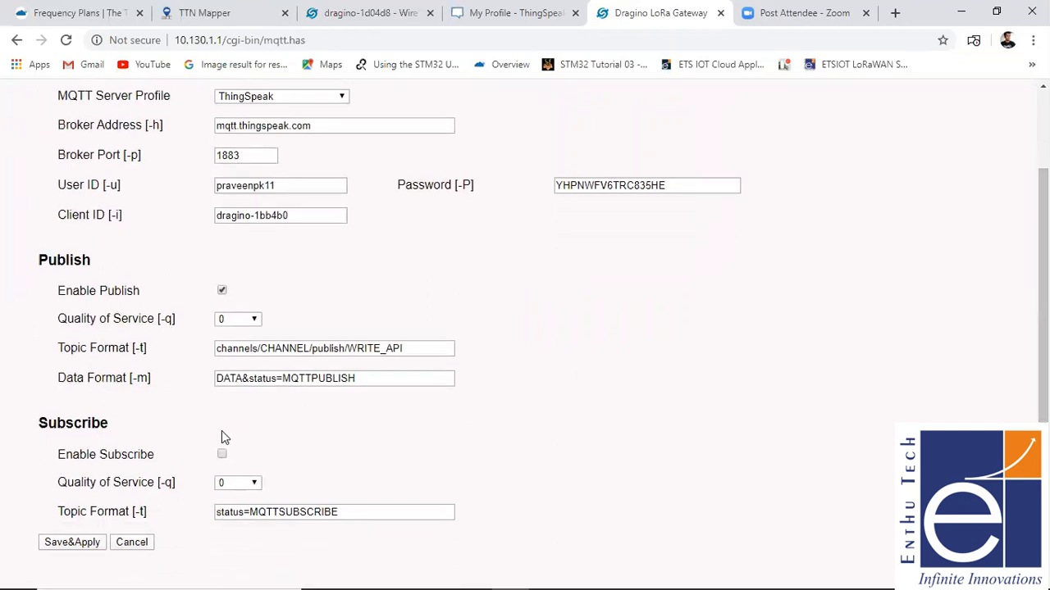
left_click(73, 542)
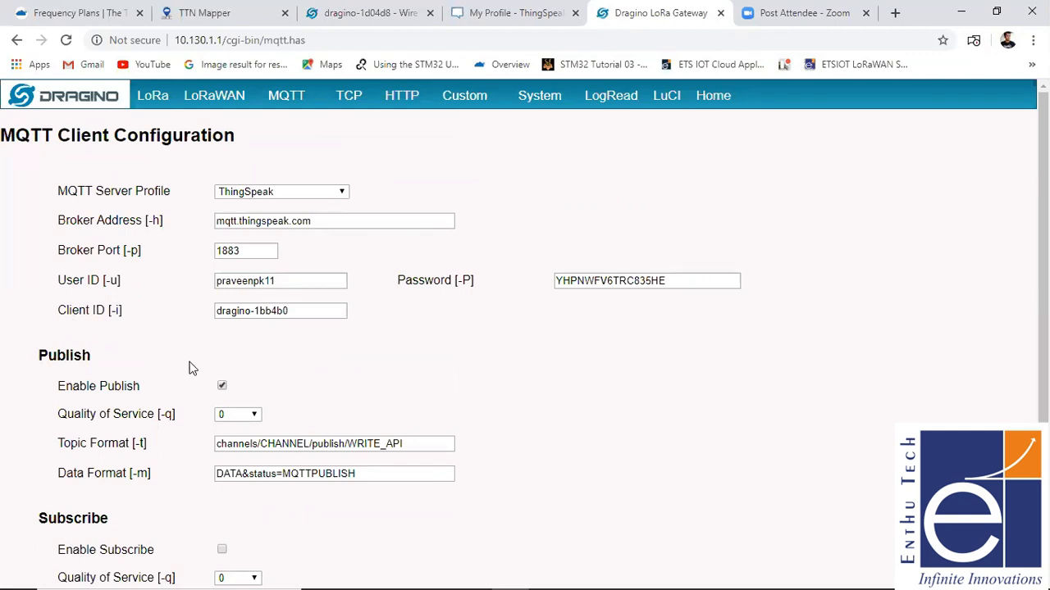
- Open the gateway's MQTT channel management and enter 3 as the number of the channel to add
mouse_move(287, 100)
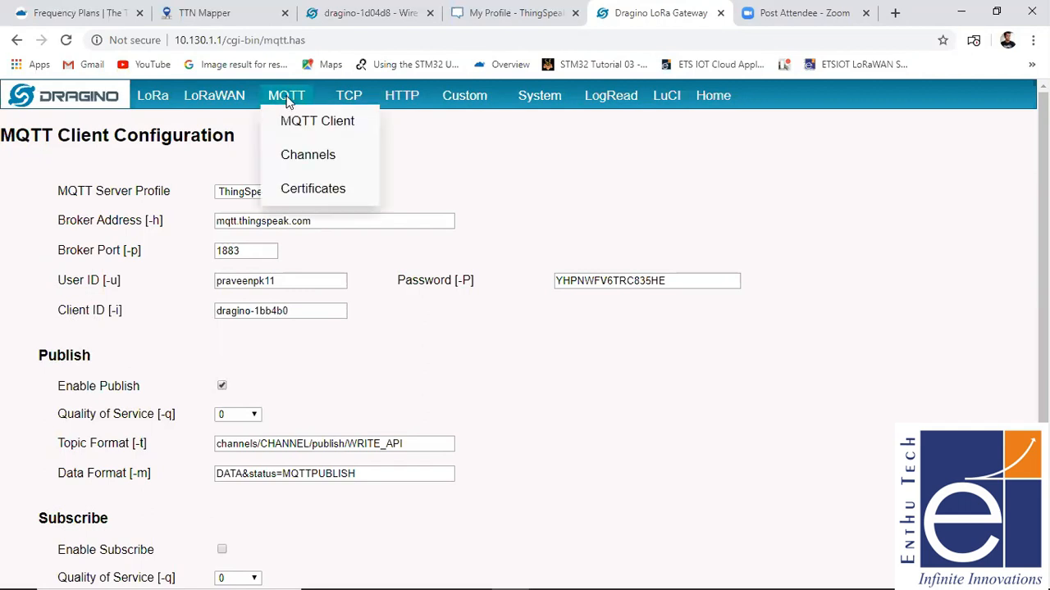
left_click(295, 155)
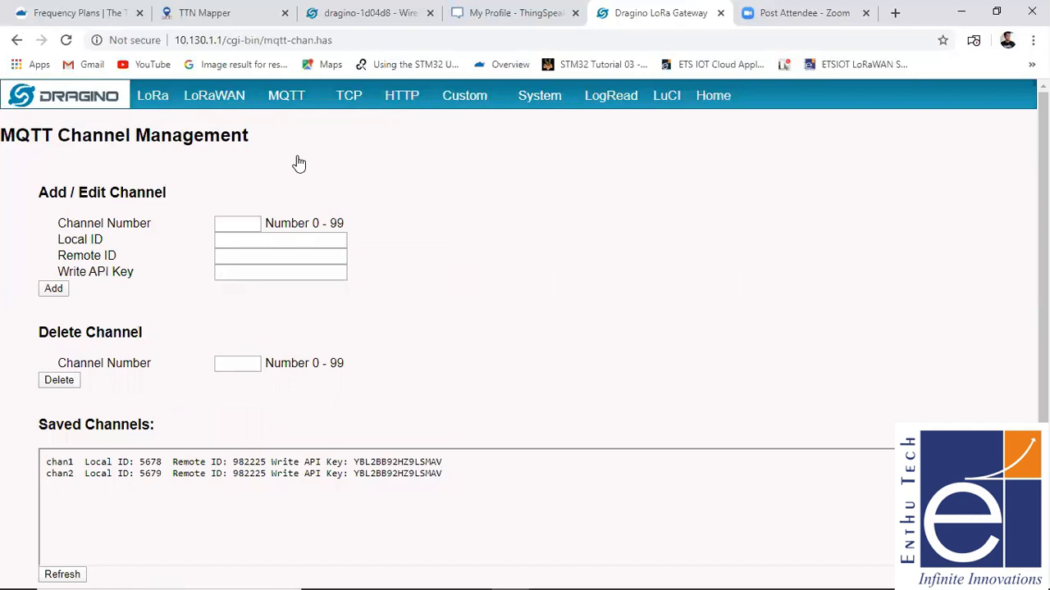
left_click(253, 224)
type("3")
left_click(252, 245)
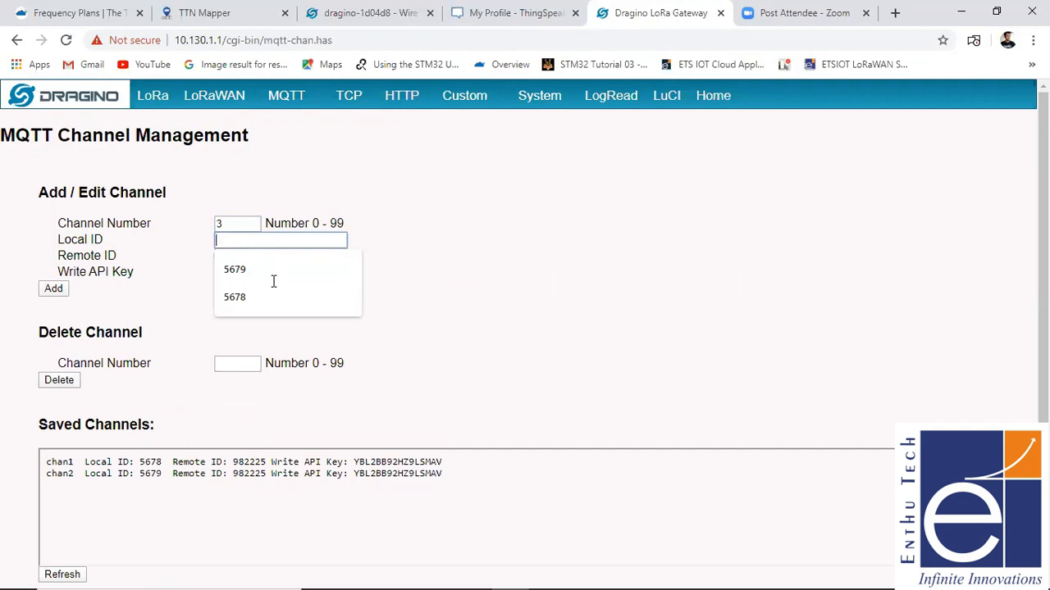
key("super+space")
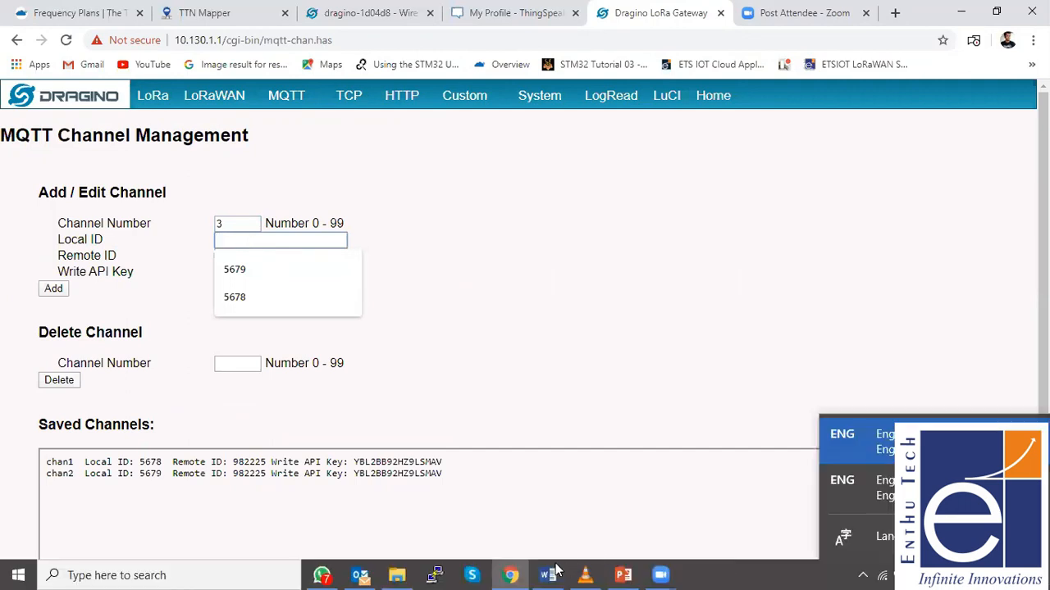
left_click(750, 260)
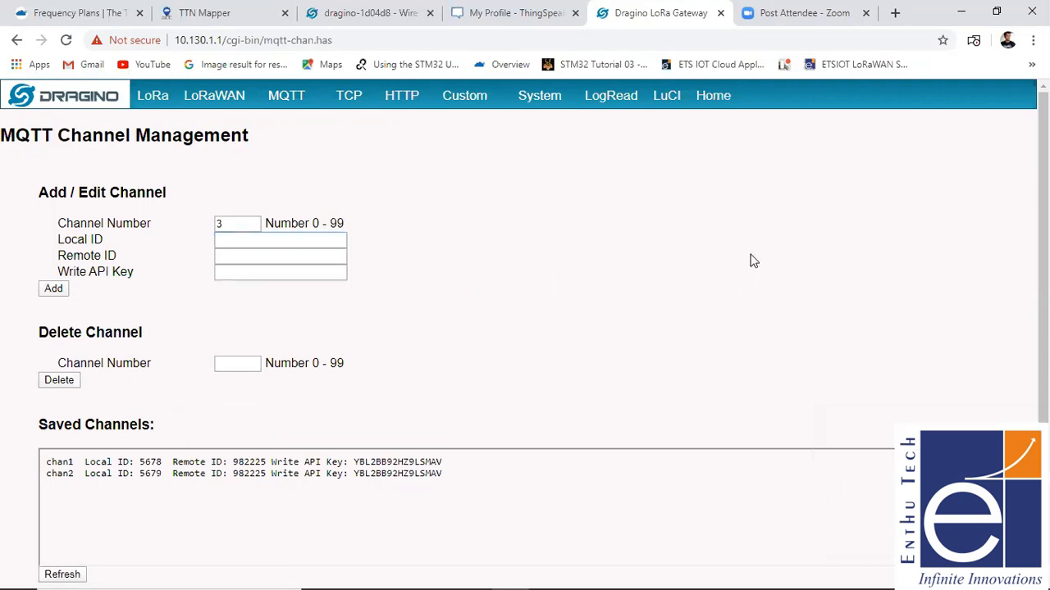
left_click(225, 243)
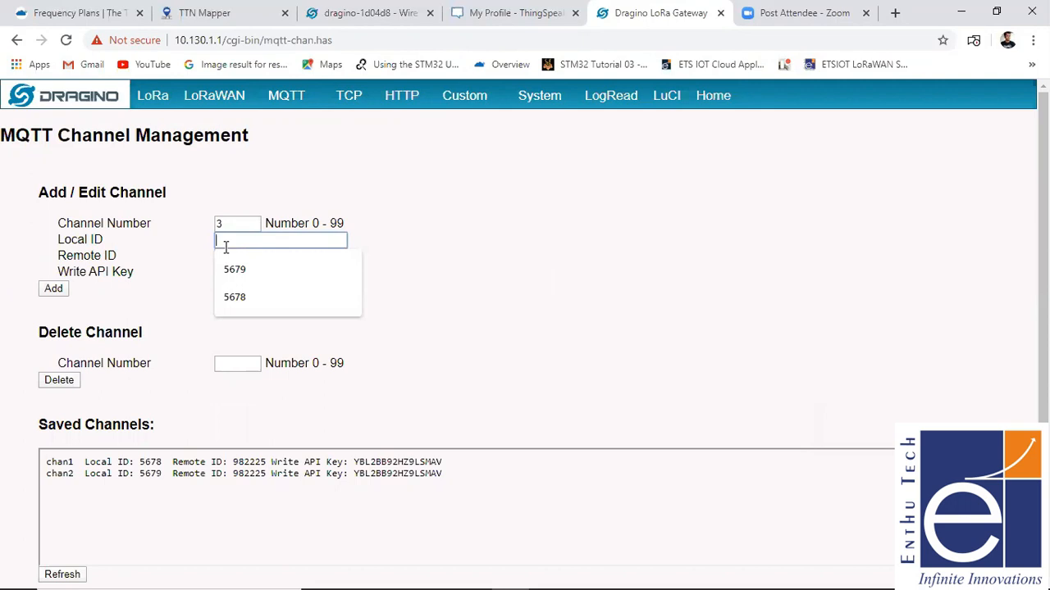
type("9686")
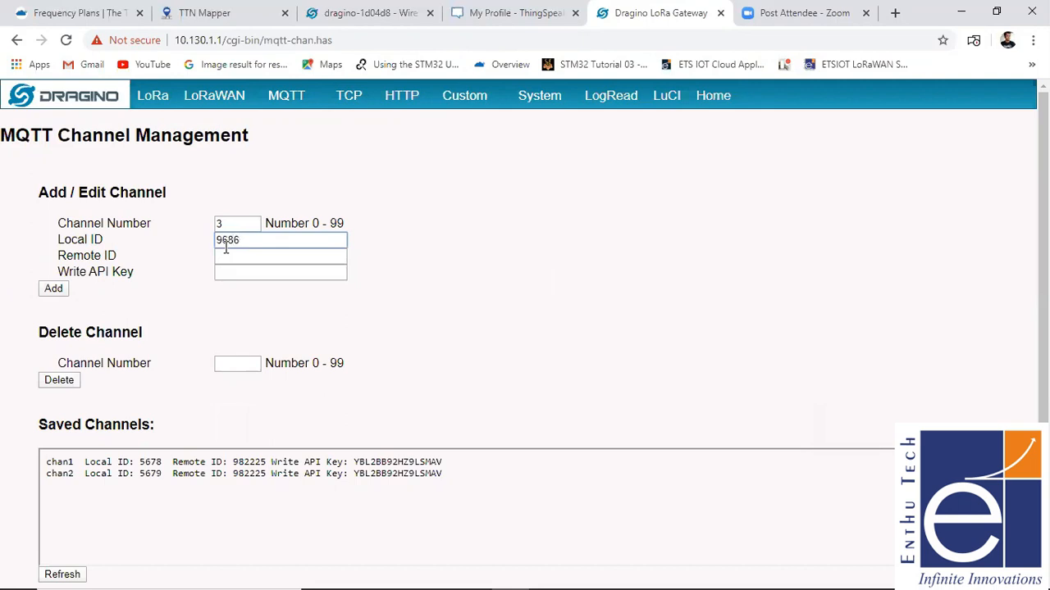
left_click(232, 261)
left_click(279, 240)
key("BackSpace")
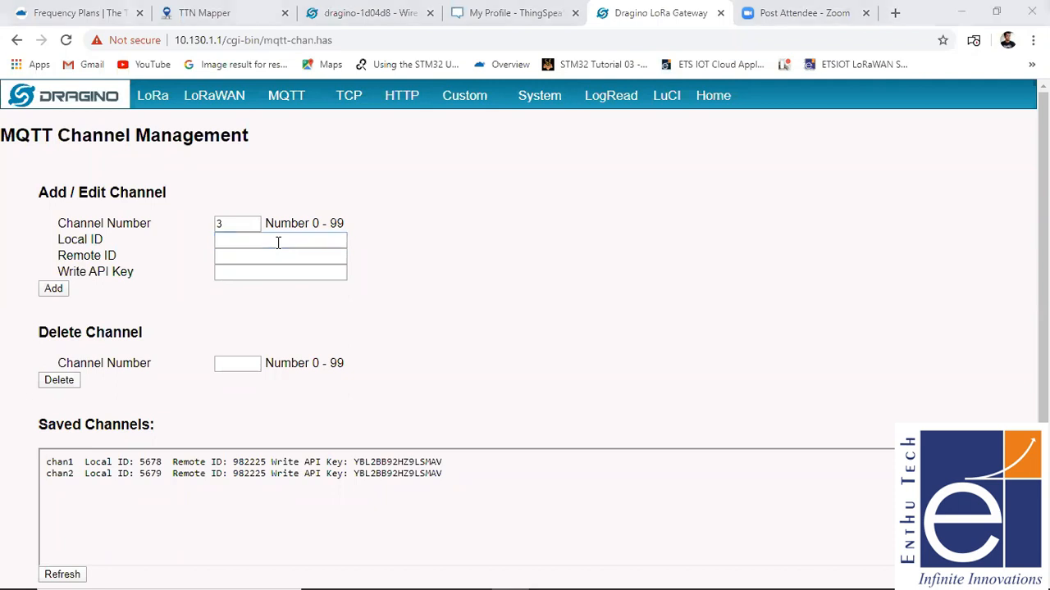
- Switch to the Arduino sketch, examine the node_id value it uses as local channel ID, and return to the browser
key("alt+Tab")
key("alt+Tab")
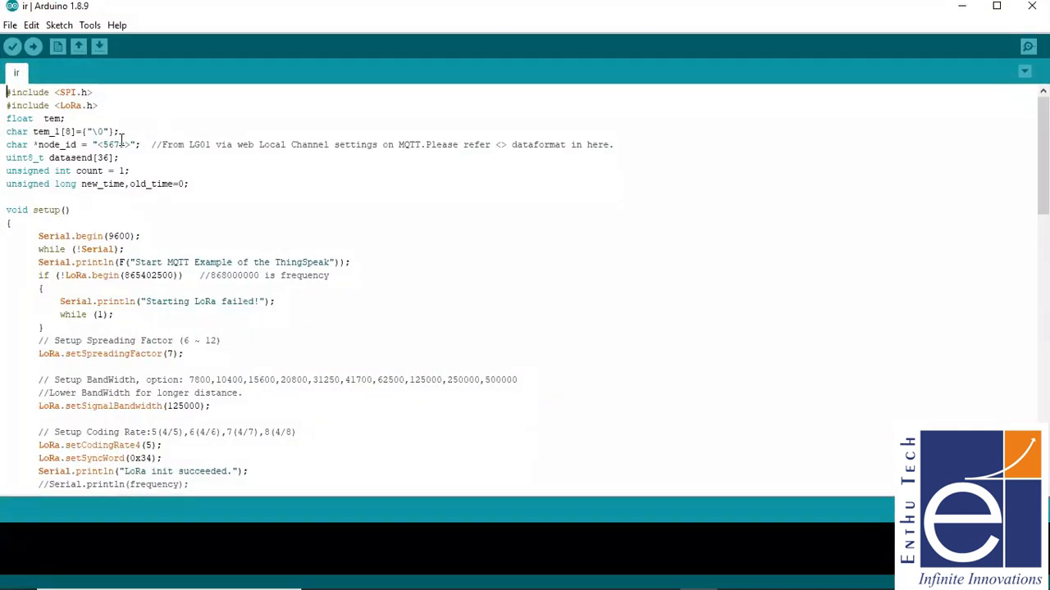
left_click_drag(103, 144, 132, 144)
left_click(962, 6)
- Set the local ID of channel 3 to 5676
left_click(277, 239)
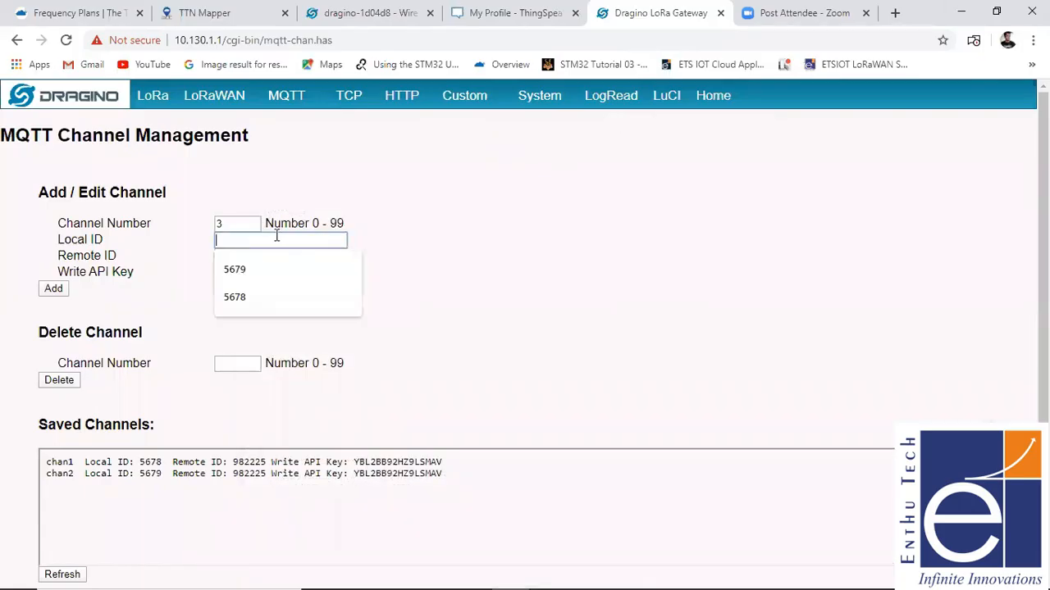
left_click(270, 280)
left_click(271, 257)
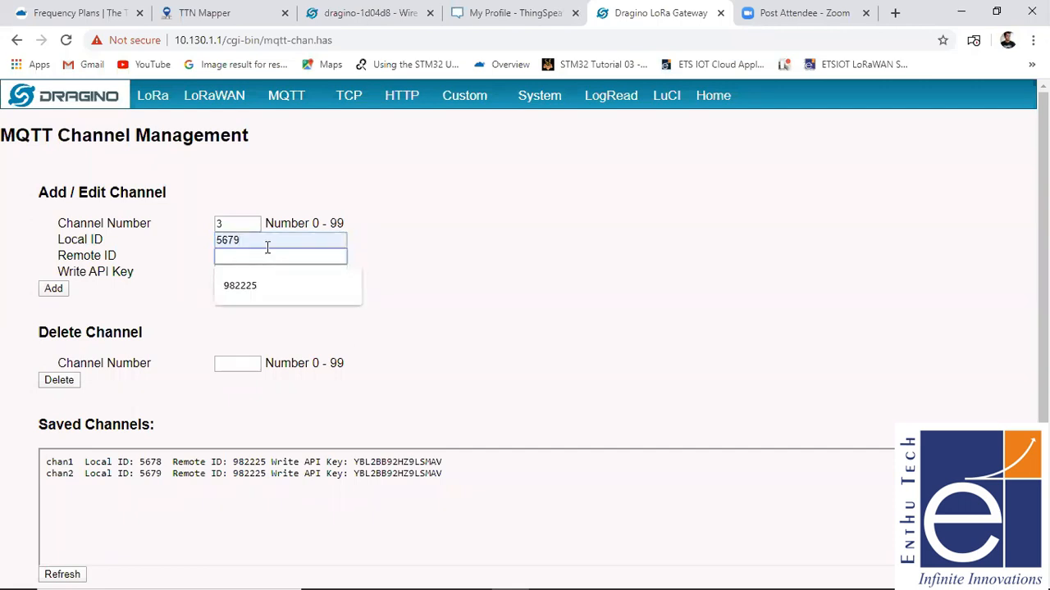
left_click(266, 239)
key("BackSpace")
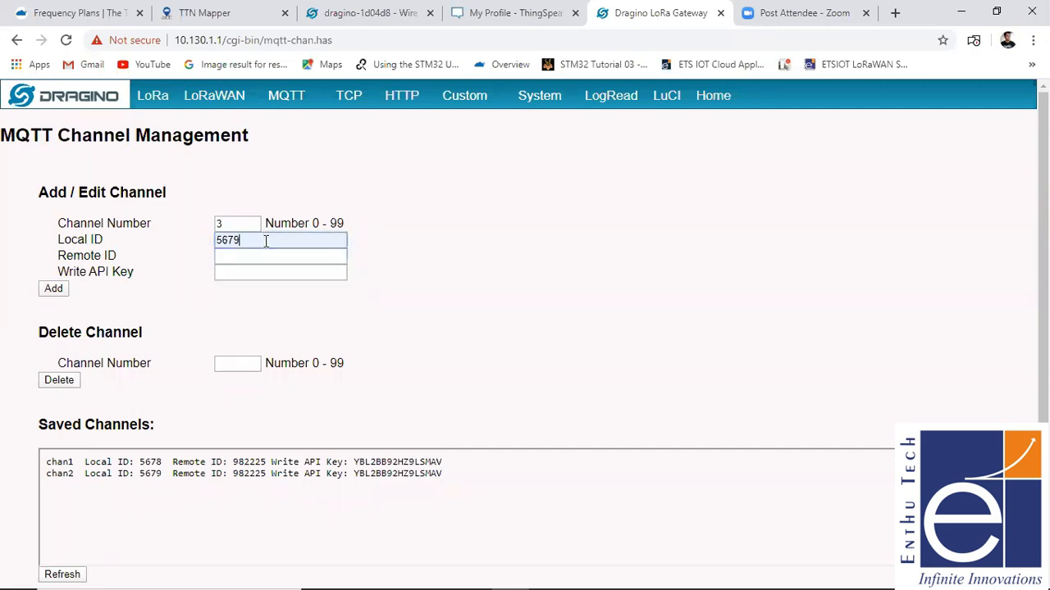
type("8")
key("BackSpace")
type("6")
- Switch to ThingSpeak and open the ETS channel from the list of own channels to find its channel ID
left_click(258, 256)
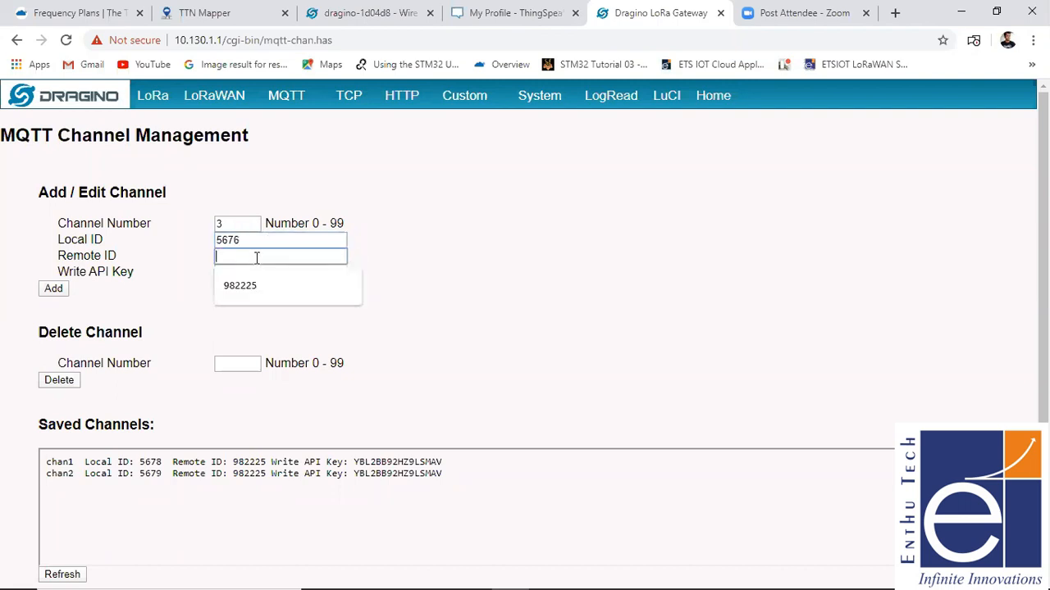
mouse_move(463, 99)
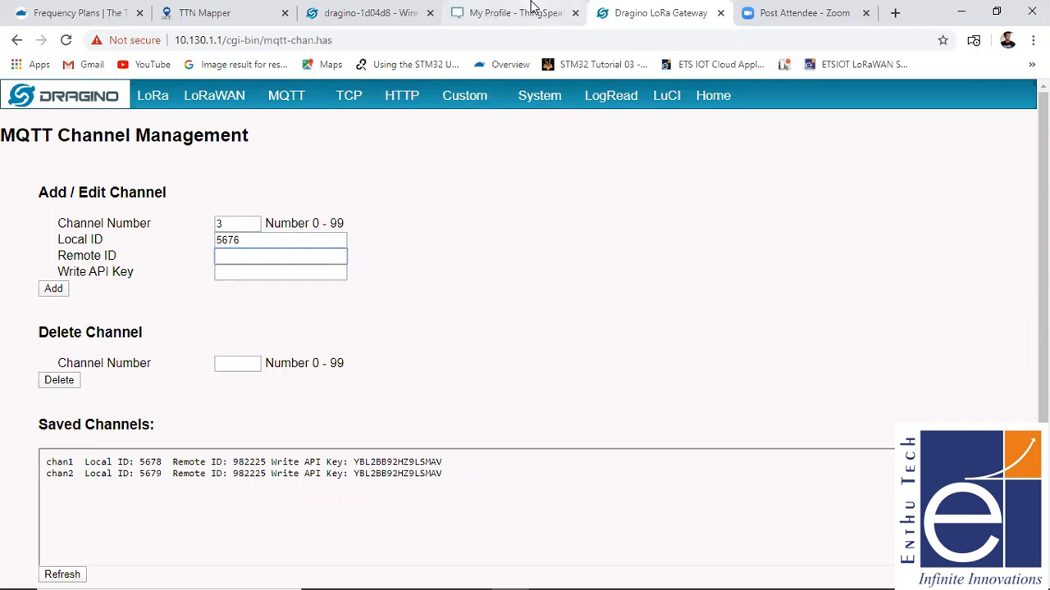
left_click(529, 10)
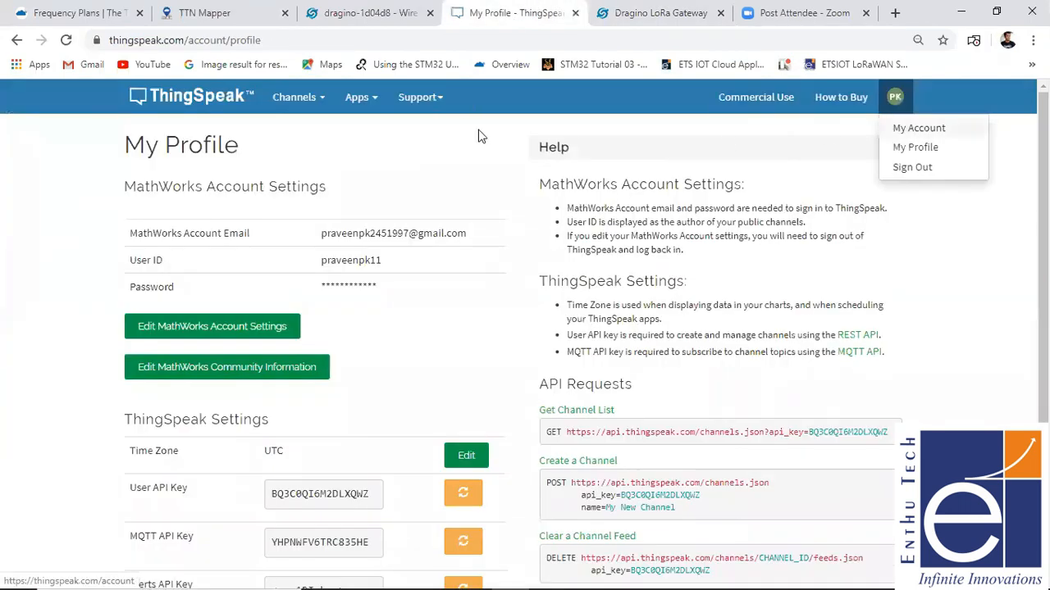
left_click(326, 109)
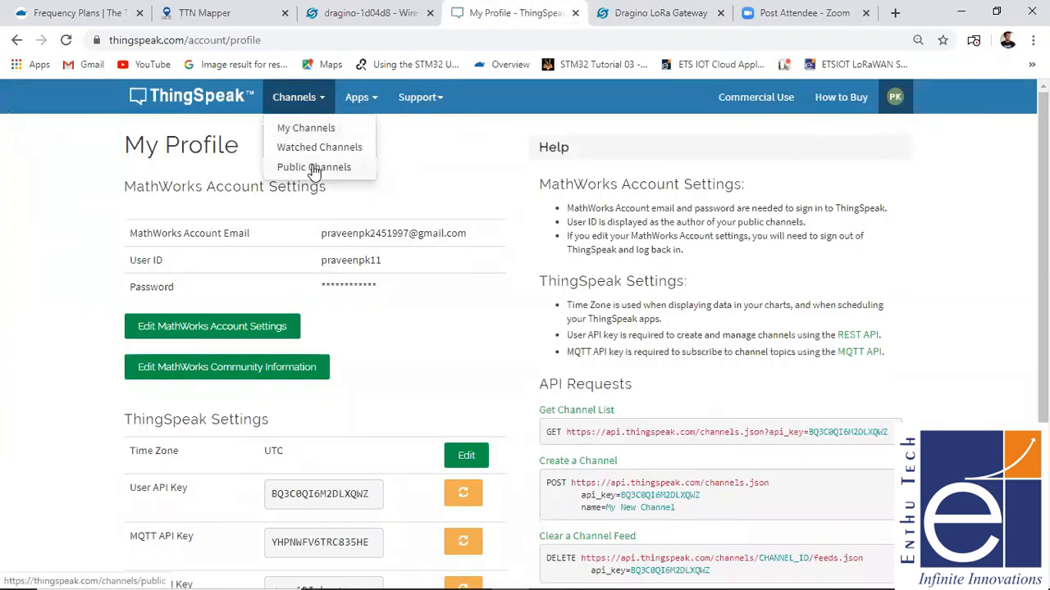
left_click(312, 128)
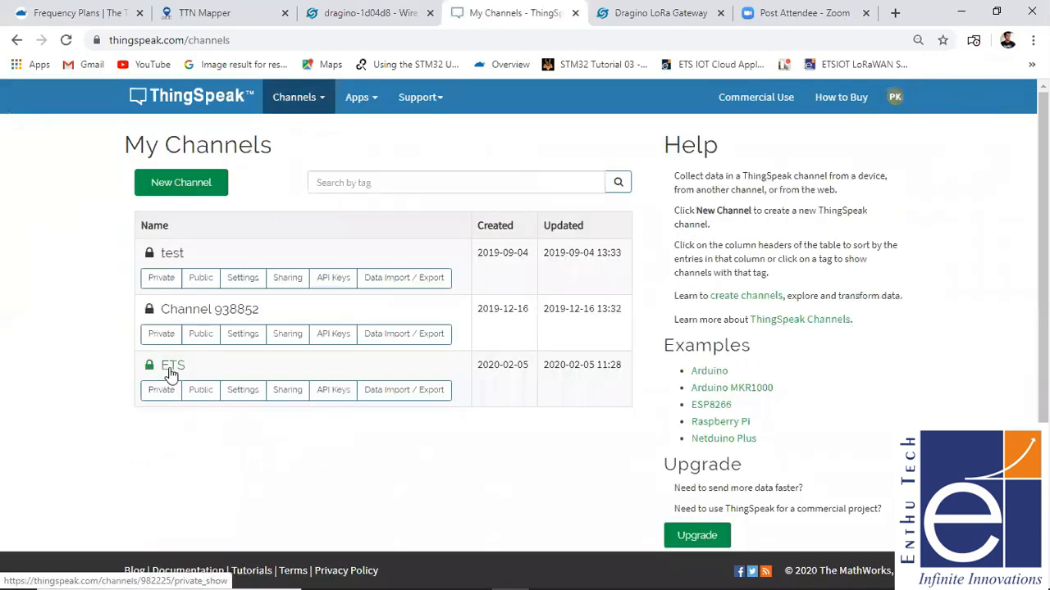
left_click(170, 370)
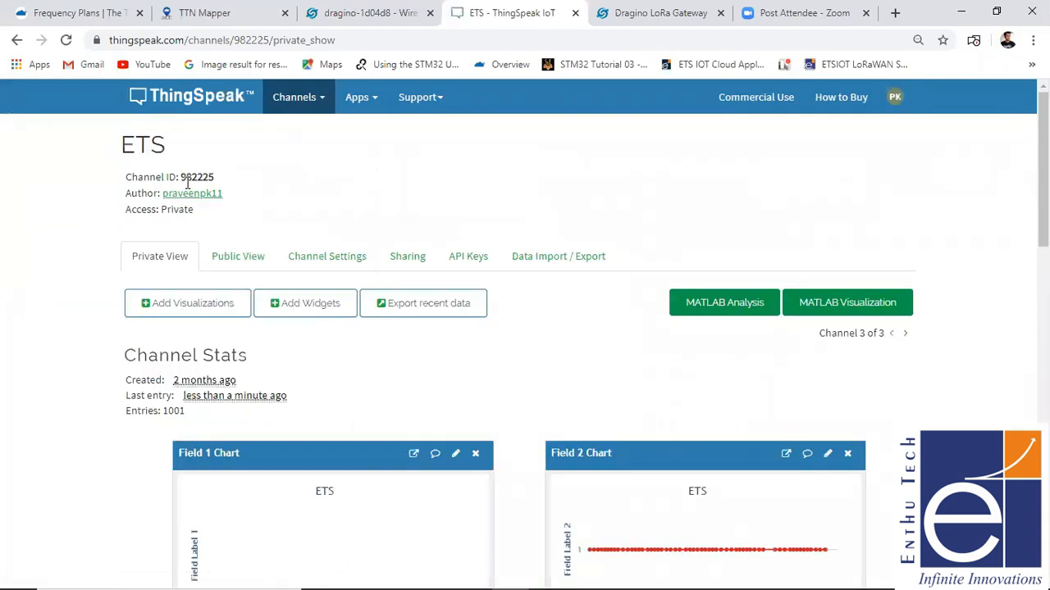
- Use the ETS channel's ID, 982225, as the remote ID of gateway channel 3
left_click(631, 13)
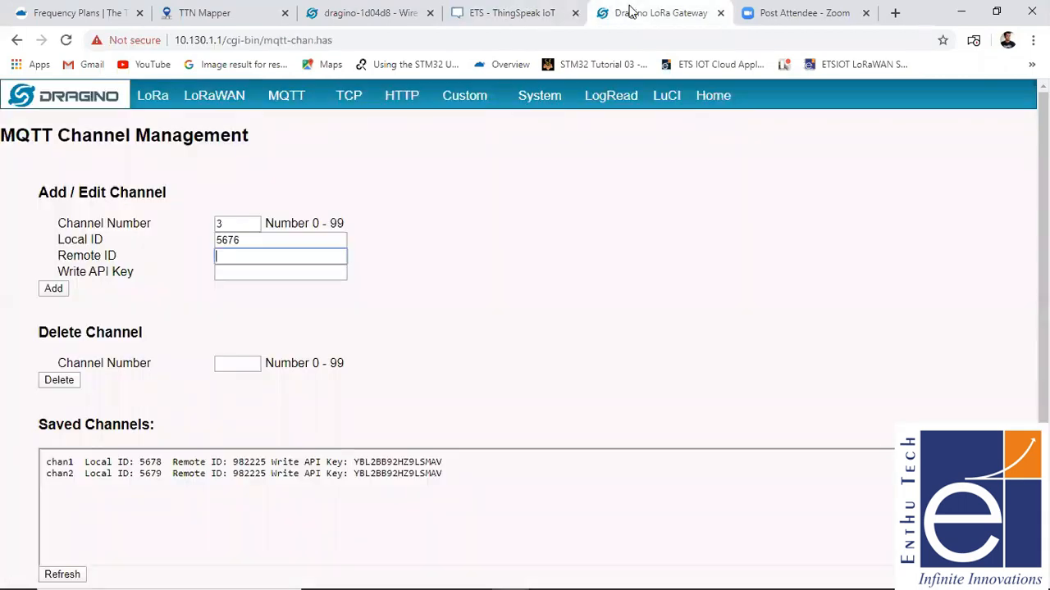
left_click(512, 12)
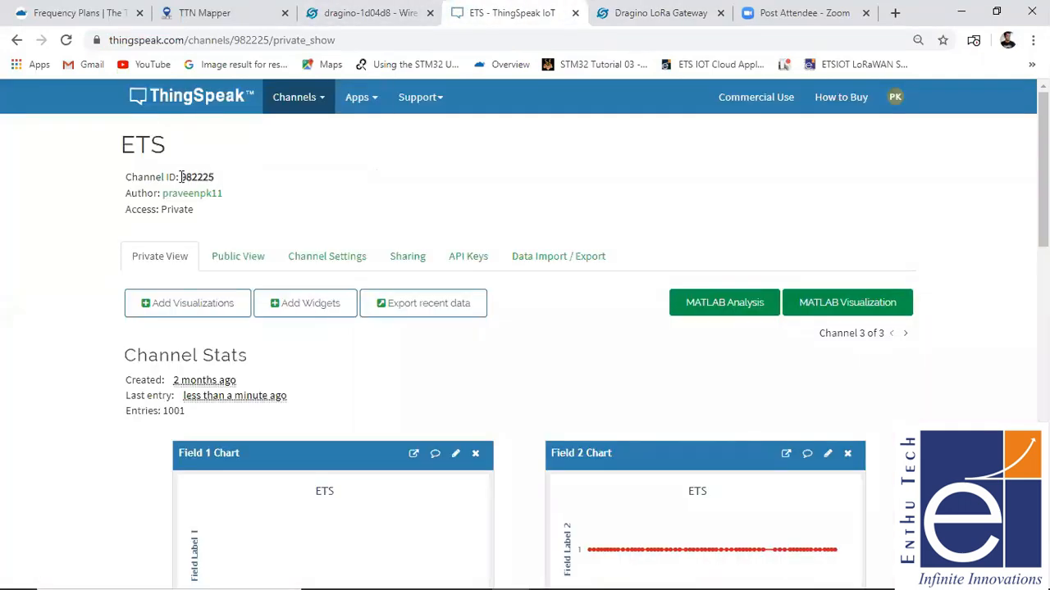
left_click_drag(179, 176, 215, 178)
left_click(643, 10)
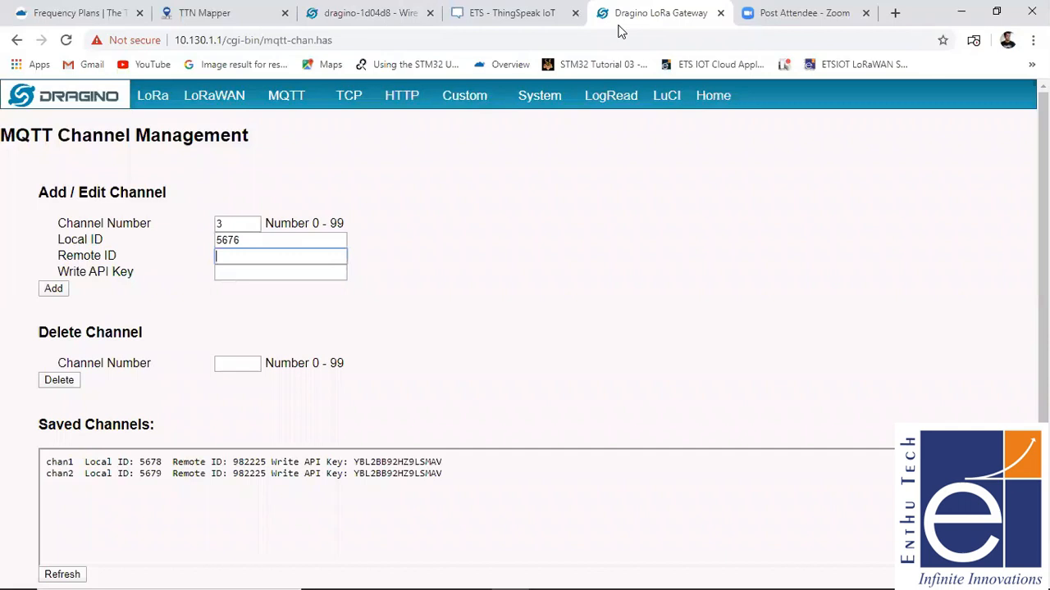
left_click(311, 261)
left_click(295, 283)
- Switch to the ETS channel's API keys on ThingSpeak and copy its Write API Key
left_click(281, 278)
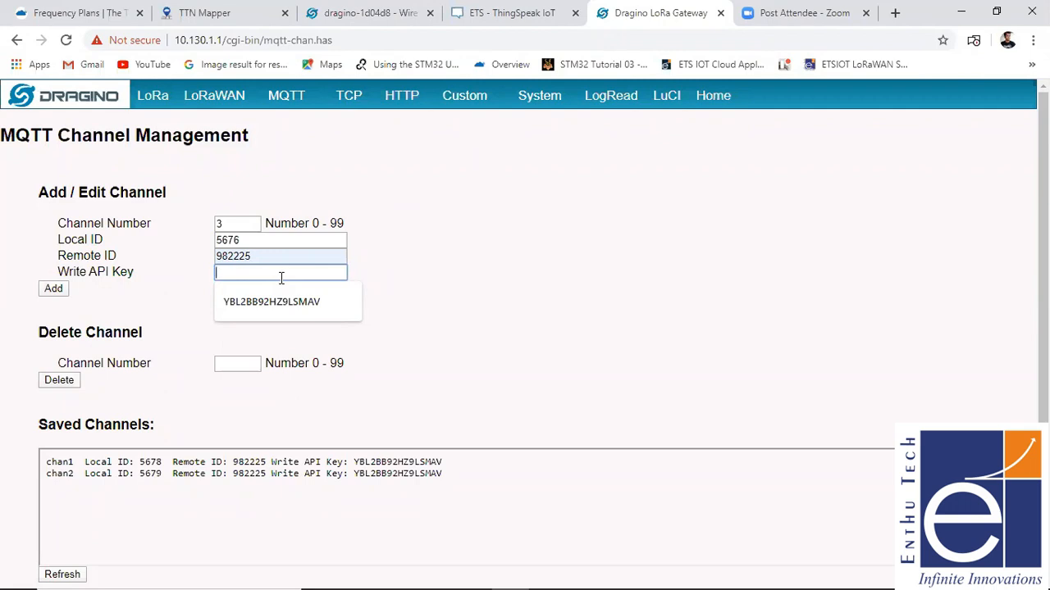
left_click(537, 10)
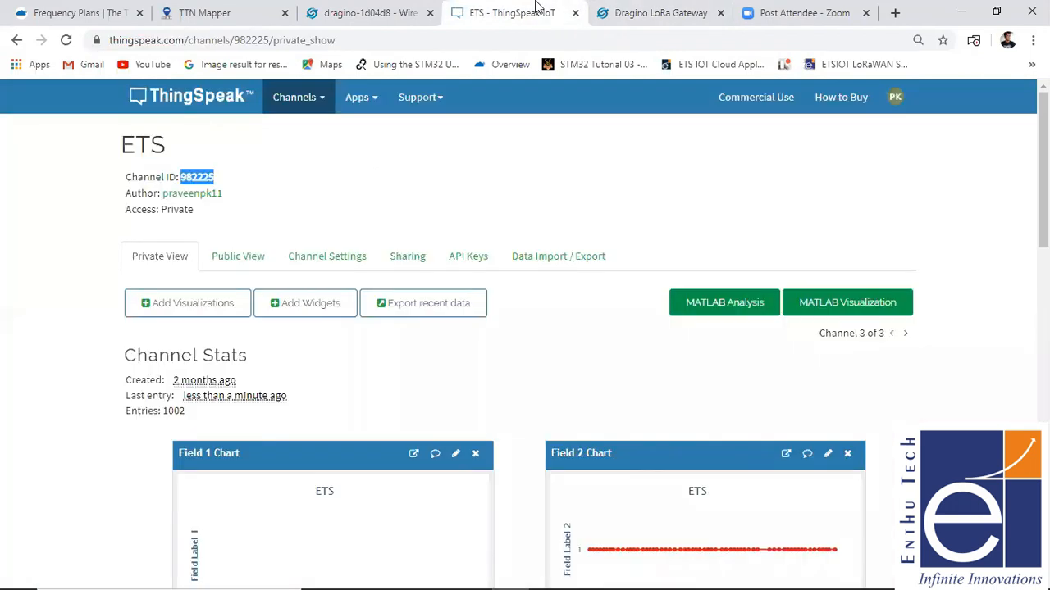
left_click(468, 257)
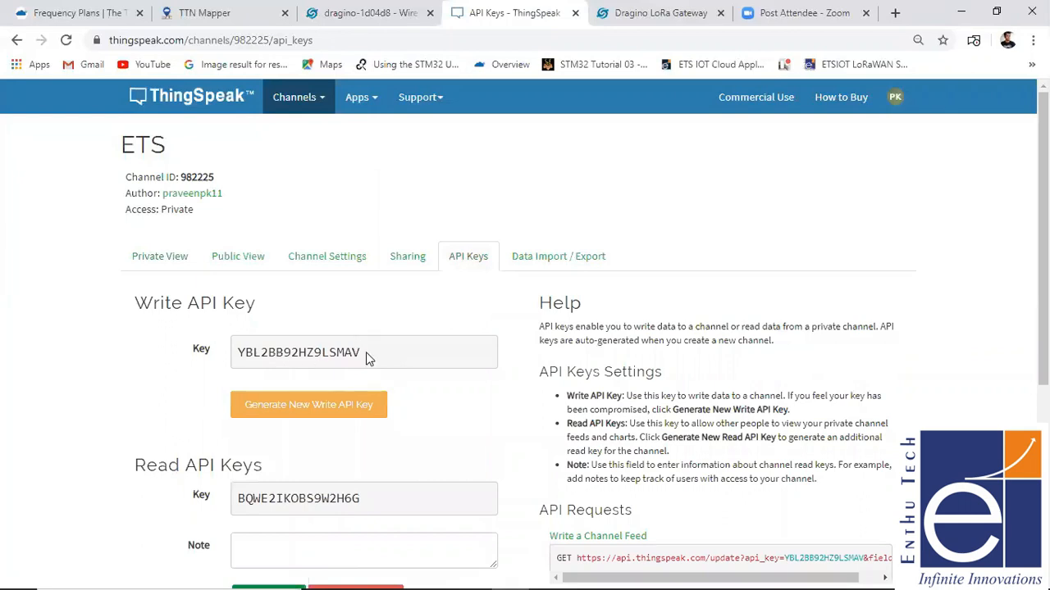
left_click_drag(359, 353, 233, 356)
key("ctrl+c")
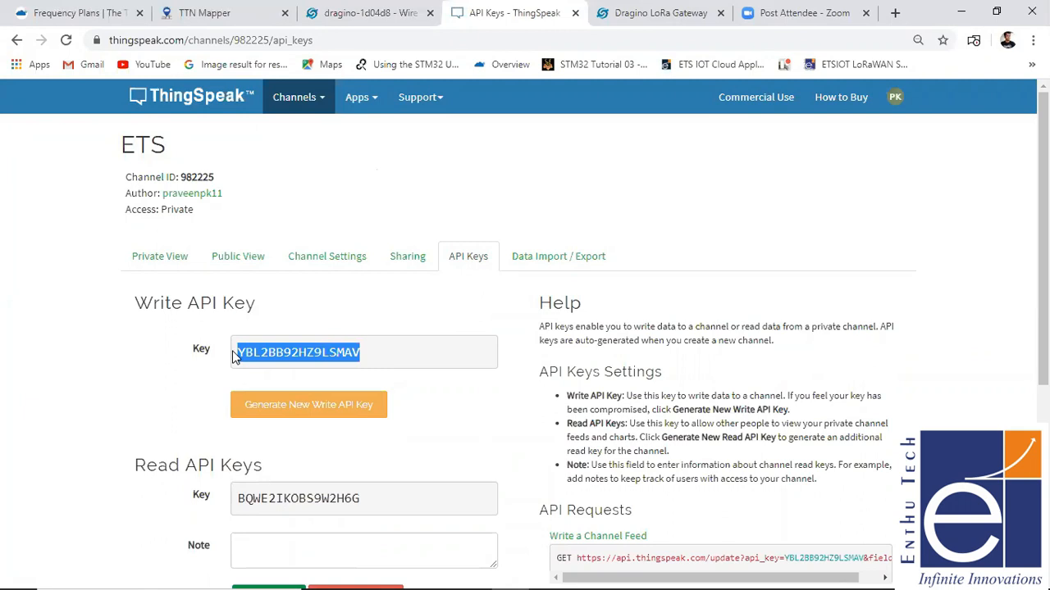
- Return to the gateway page, paste the Write API Key for channel 3, and add the channel to the saved channels
left_click(627, 15)
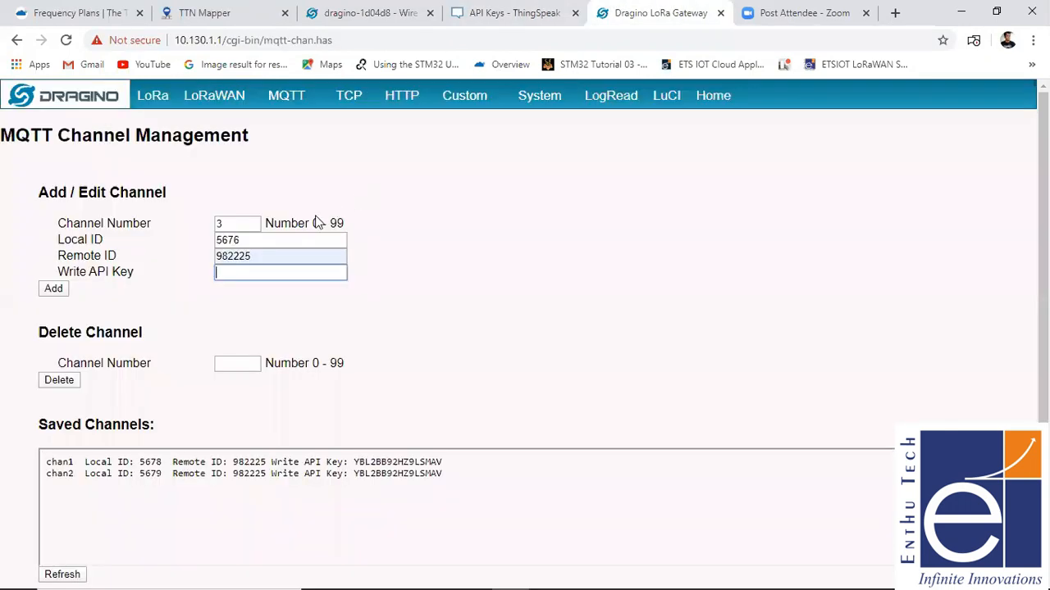
left_click(300, 275)
key("ctrl+v")
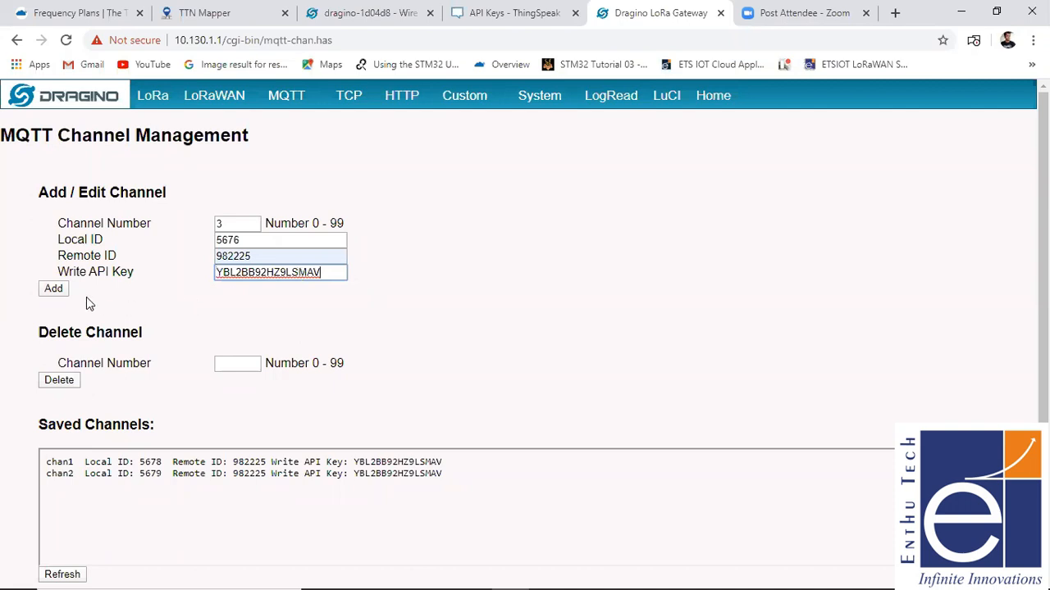
left_click(66, 293)
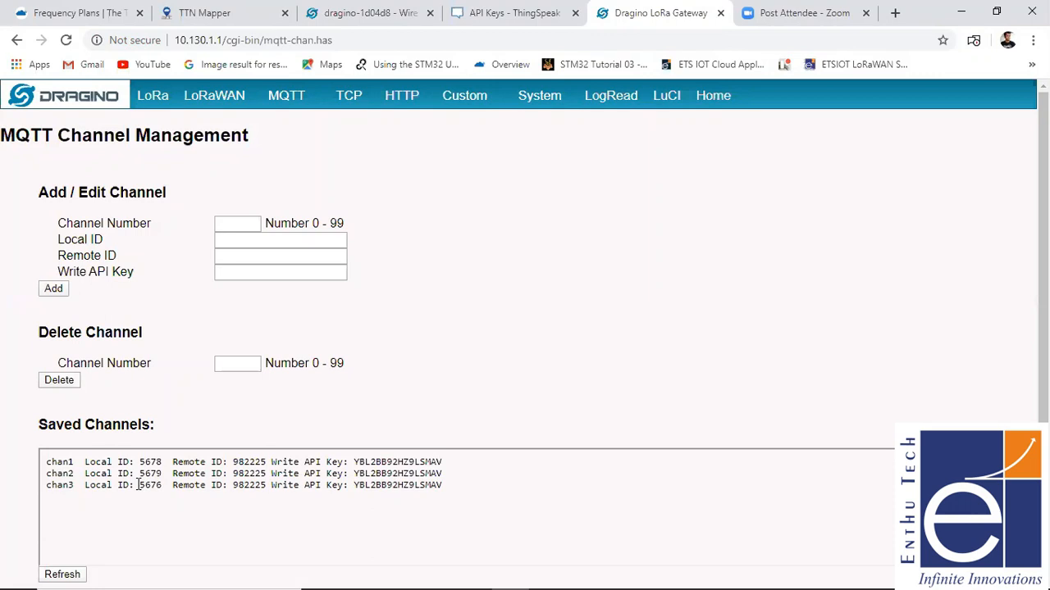
left_click_drag(138, 485, 492, 408)
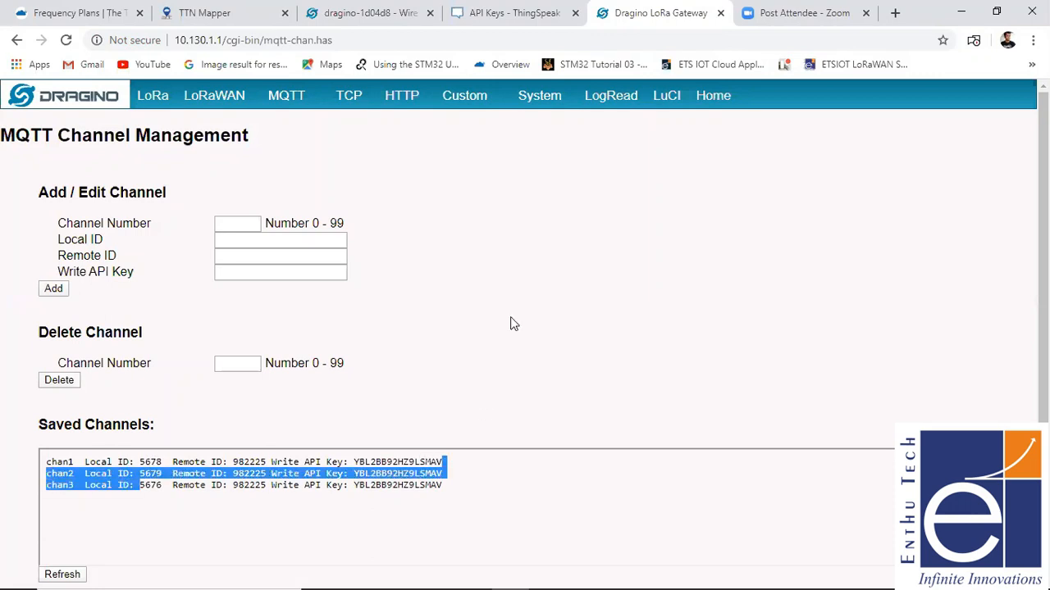
- Open the gateway's LuCI interface and log in as root with the account password
left_click(667, 98)
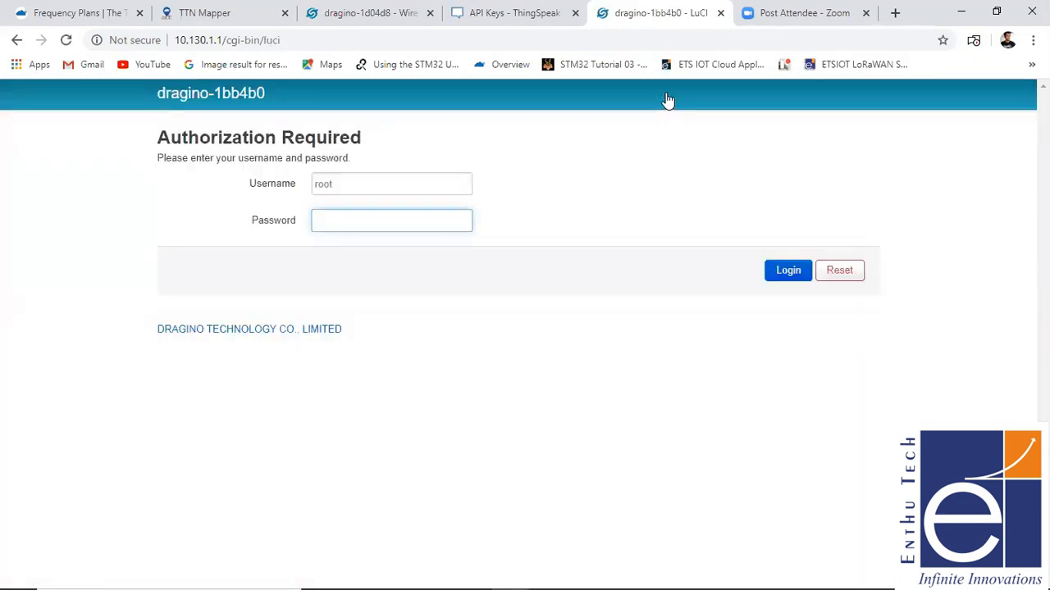
type("dragin")
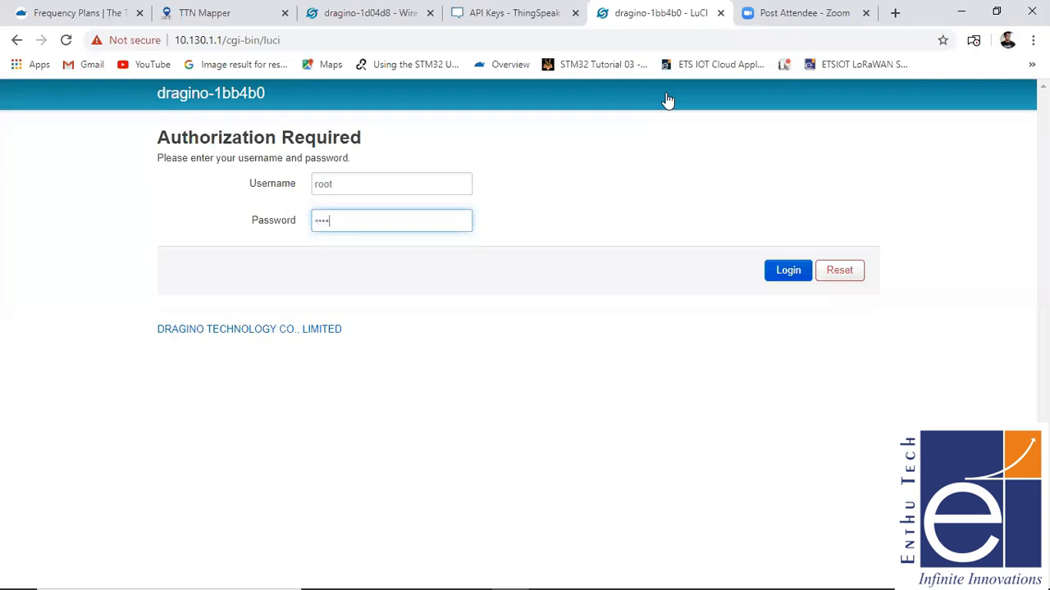
type("o")
key("Return")
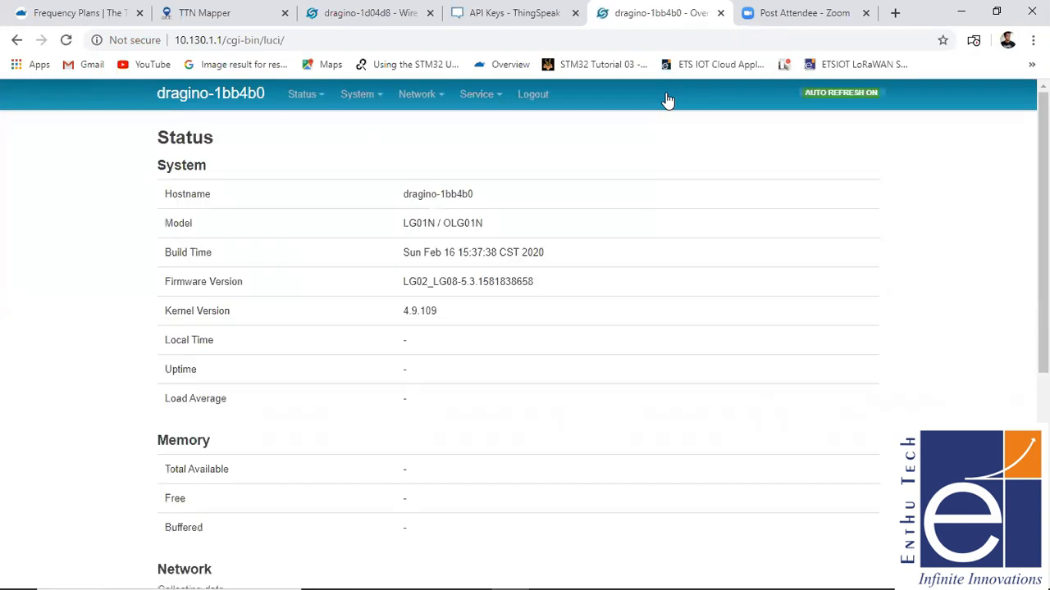
- Open the HTTP / HTTPS service settings and switch HTTP Downlink off and back on, leaving it enabled
mouse_move(500, 100)
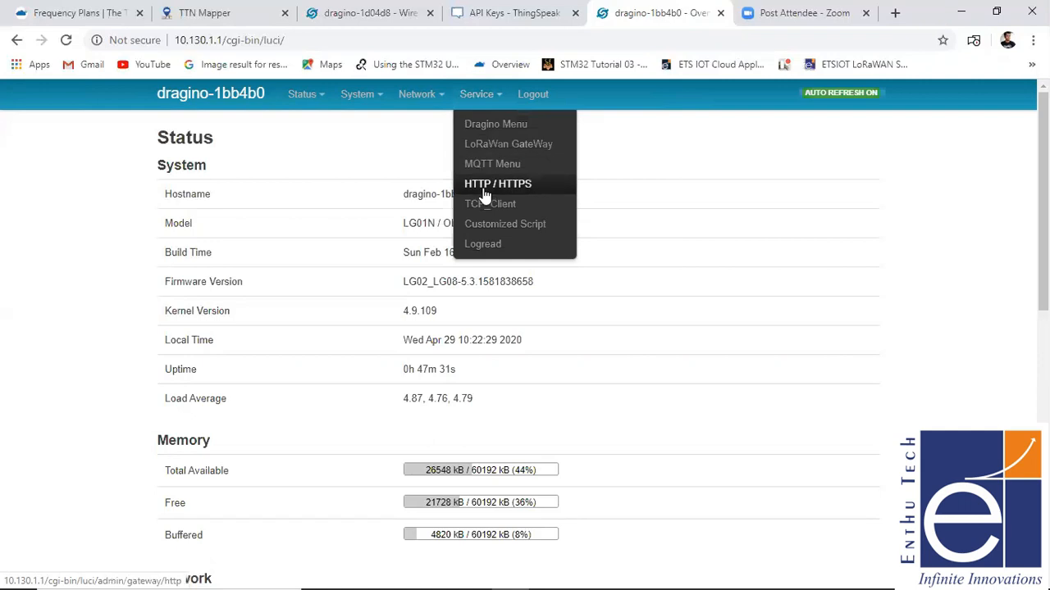
left_click(485, 195)
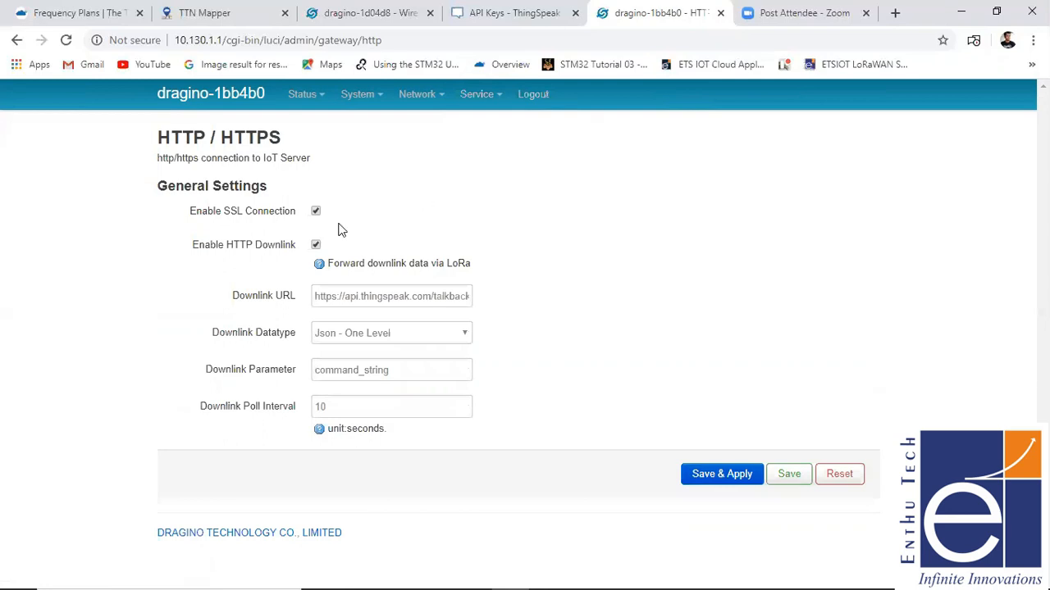
left_click(316, 246)
left_click(315, 247)
- Switch to ThingSpeak's TalkBack app and save the command string "good eve" in the MQTT Downtest TalkBack
left_click(508, 15)
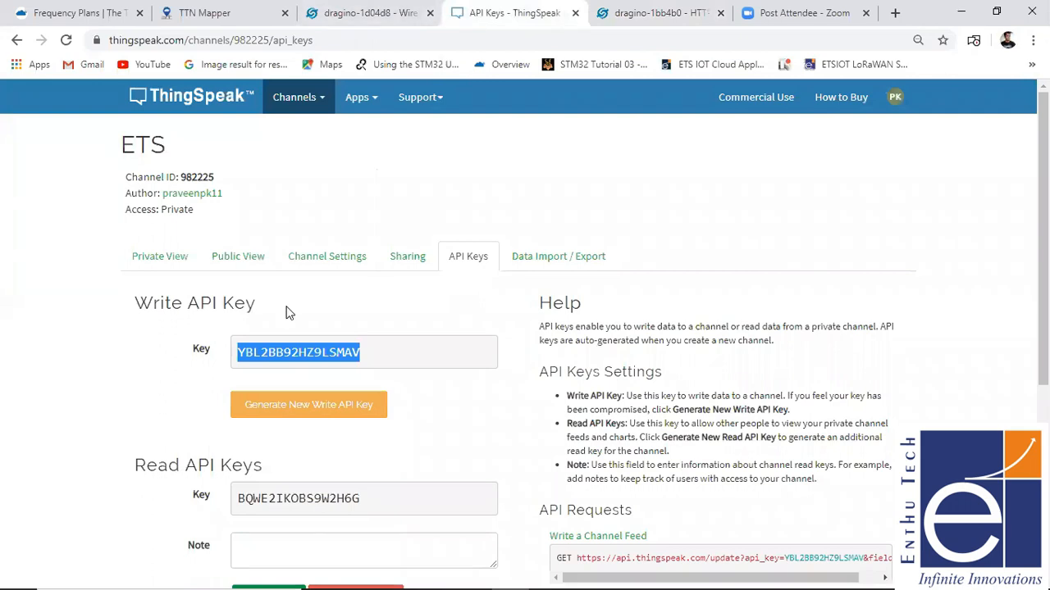
left_click(366, 96)
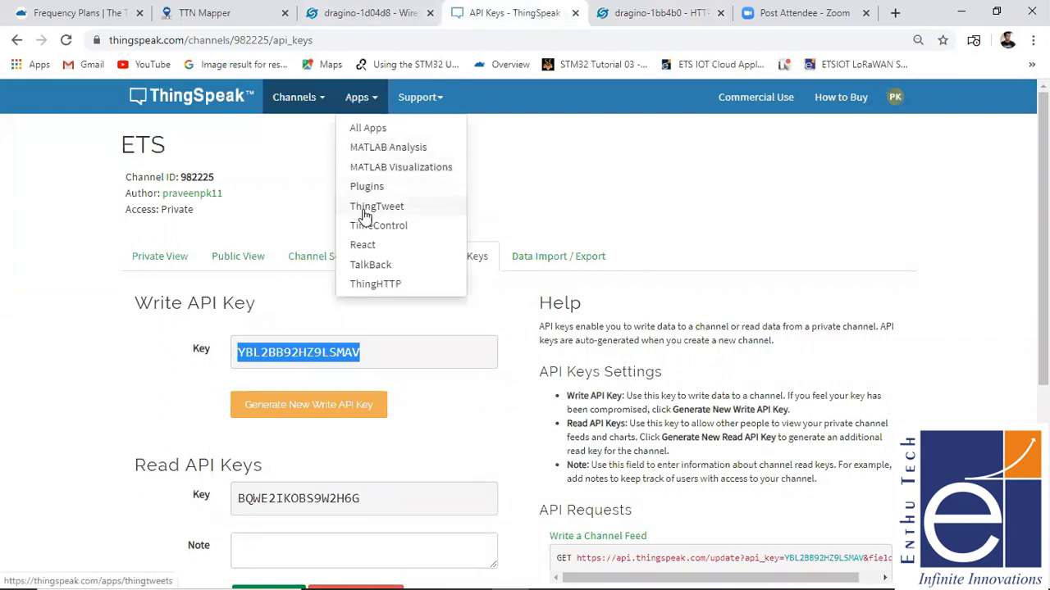
left_click(365, 265)
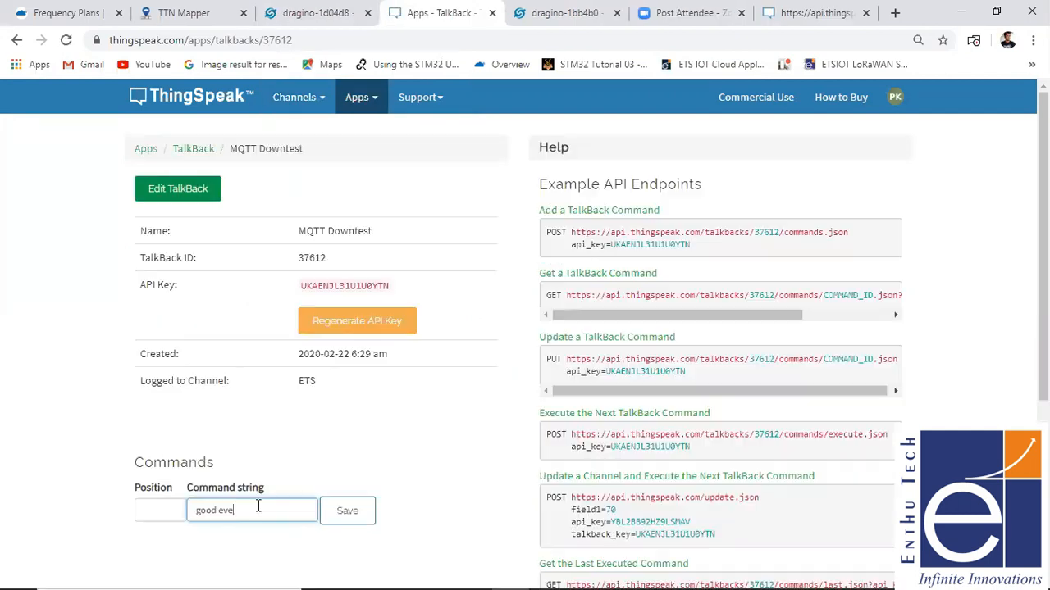
left_click(347, 508)
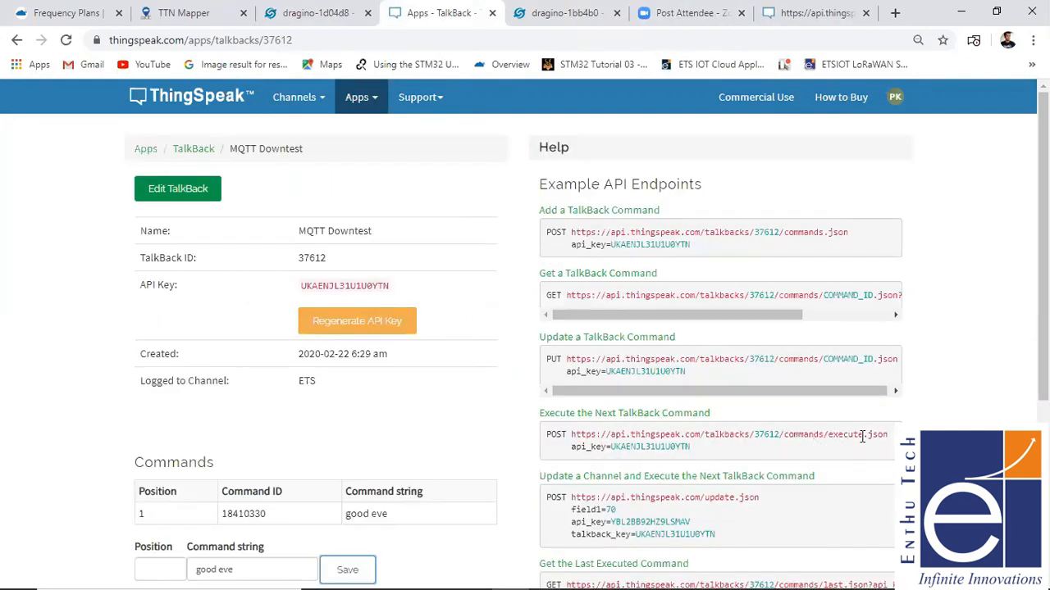
- Replace the gateway's Downlink URL with the copied ThingSpeak command execution URL for TalkBack 37612, including its API key
left_click(561, 17)
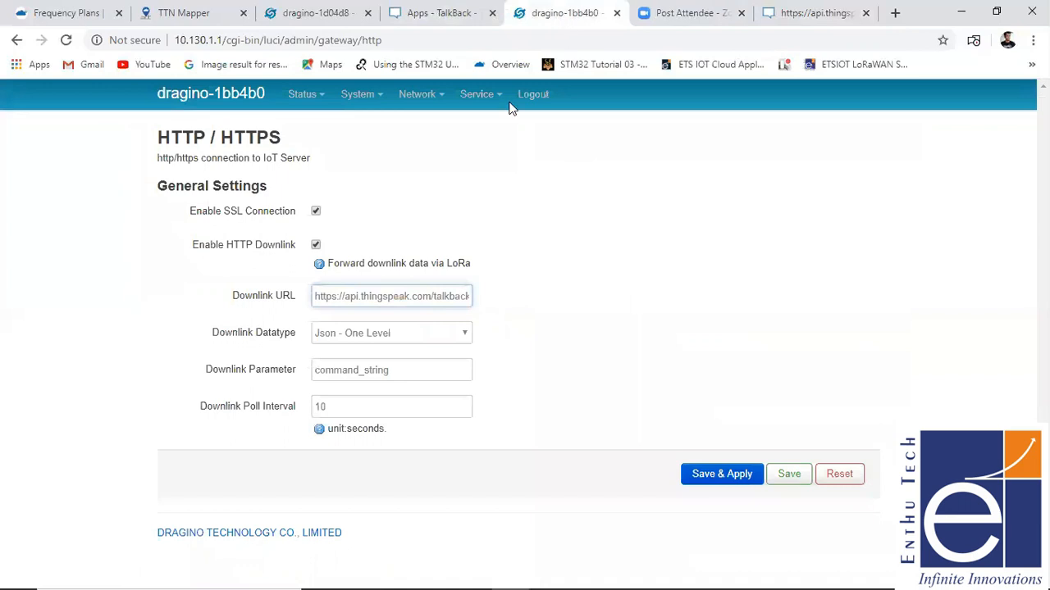
left_click(358, 295)
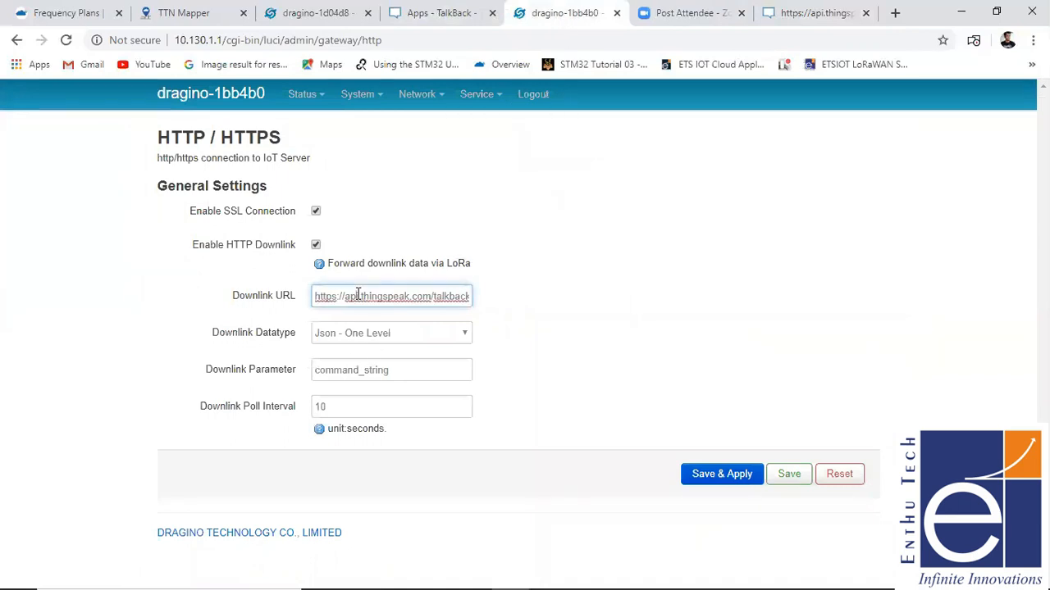
key("shift+Right")
key("shift+Right")
key("shift+Right")
key("shift+Right")
key("shift+Right")
key("shift+Right")
key("shift+Right")
key("shift+Right")
key("shift+Right")
key("shift+Right")
key("shift+Right")
key("shift+Right")
key("shift+Right")
key("shift+Right")
key("shift+Right")
key("shift+Right")
key("shift+Right")
key("shift+Right")
key("shift+Right")
key("shift+Right")
key("shift+Right")
key("shift+Right")
key("shift+Right")
key("shift+Right")
key("shift+Right")
key("shift+Right")
key("shift+Right")
key("shift+Right")
key("shift+Right")
key("shift+Right")
key("shift+Right")
key("shift+Right")
key("shift+Right")
key("shift+Right")
key("shift+Right")
key("shift+Right")
key("shift+Right")
key("shift+Right")
key("shift+Right")
key("shift+Right")
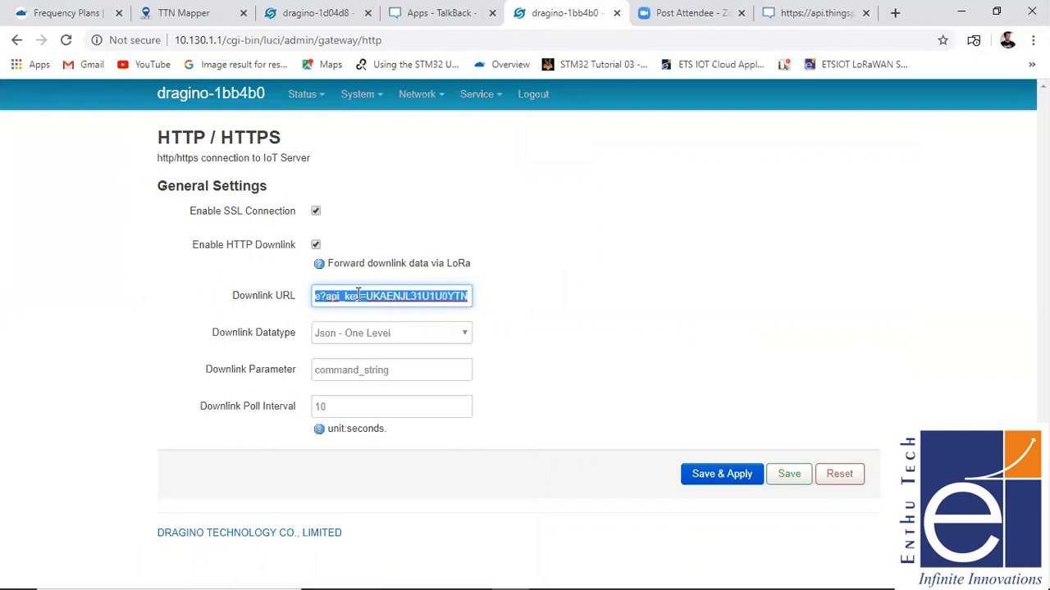
key("BackSpace")
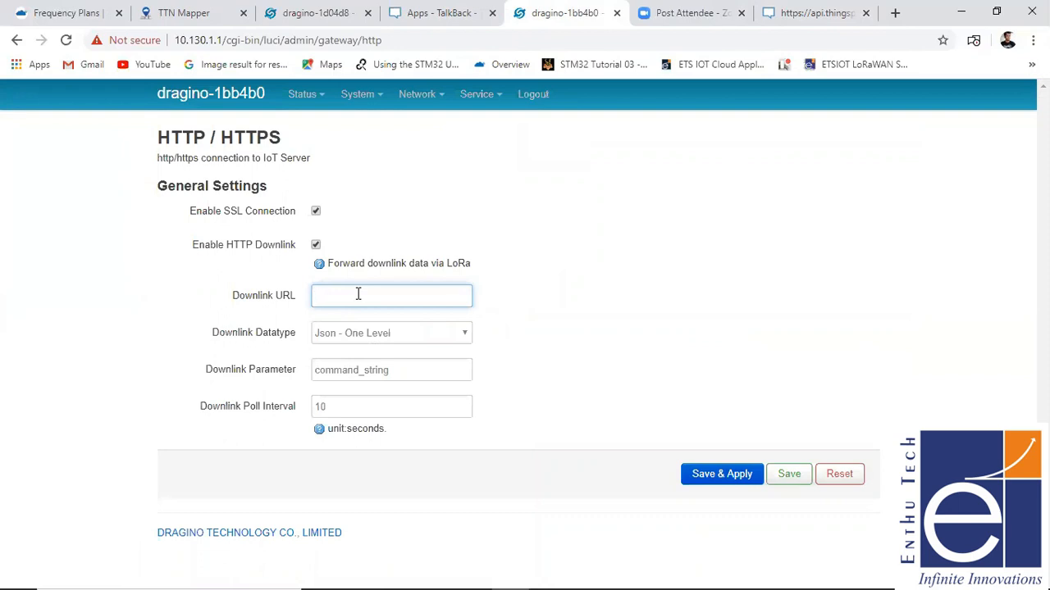
key("ctrl+v")
- Check the pasted Downlink URL along its length, and save and apply the HTTP / HTTPS settings
key("Left")
key("Left")
key("Left")
key("Left")
key("Left")
key("Left")
key("Left")
key("Left")
key("Left")
key("Left")
key("Left")
key("Left")
key("Left")
key("Left")
key("Left")
key("Left")
key("Left")
key("Left")
key("Left")
key("Left")
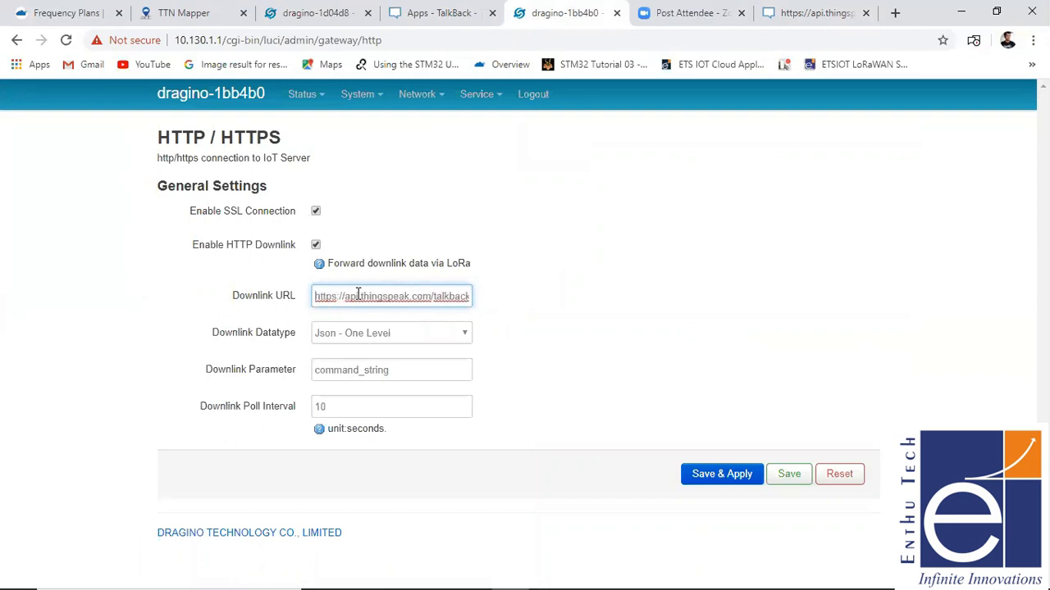
key("Right")
key("Right")
key("Right")
key("Right")
key("Right")
key("Right")
key("Right")
key("Right")
key("Right")
key("Right")
key("Right")
key("Right")
key("Right")
key("Right")
key("Right")
key("Right")
key("Right")
key("Right")
key("Right")
key("Right")
key("Right")
key("Right")
key("Right")
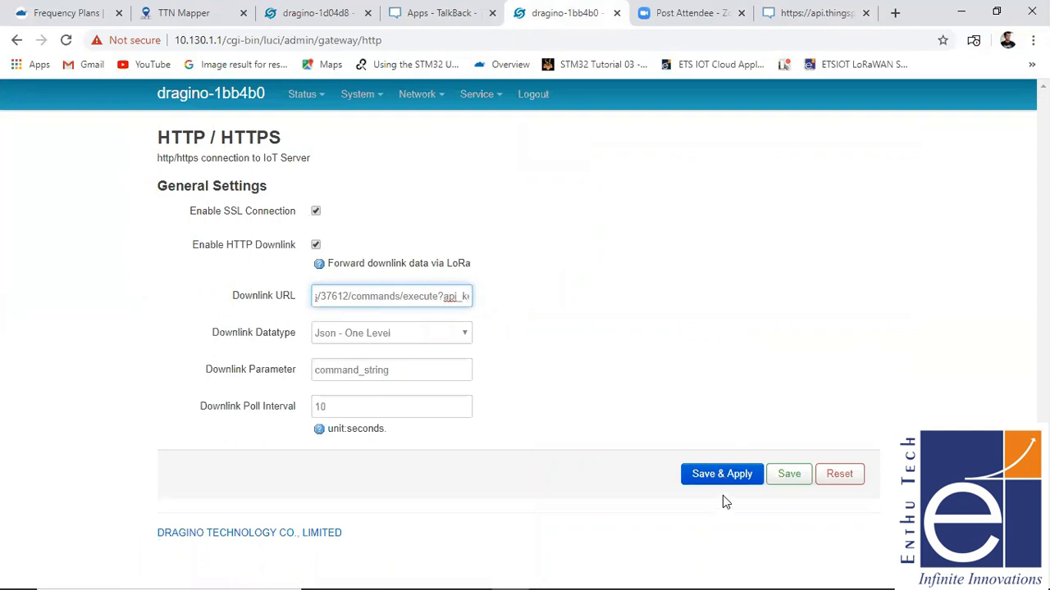
left_click(753, 480)
left_click(753, 480)
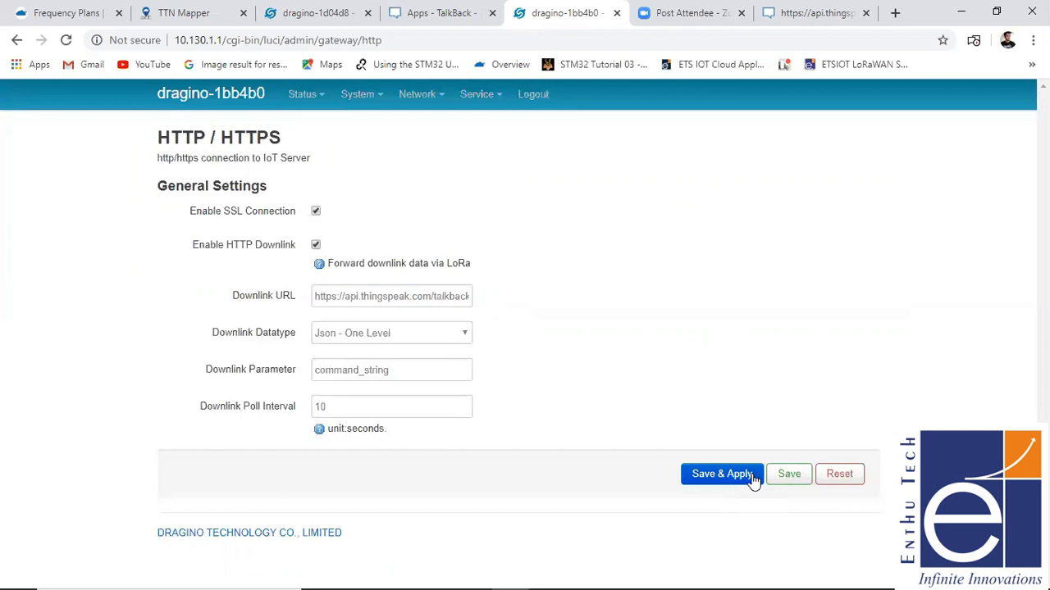
- Switch to the ir sketch in Arduino, open the serial monitor to examine the node's transmission output, and minimize both windows
left_click(457, 23)
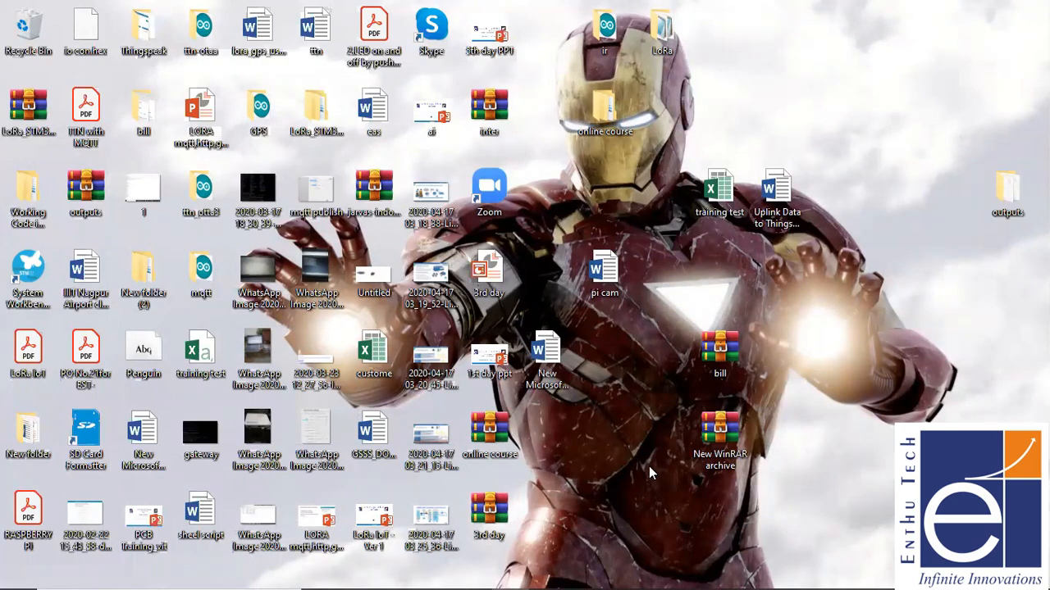
left_click(29, 45)
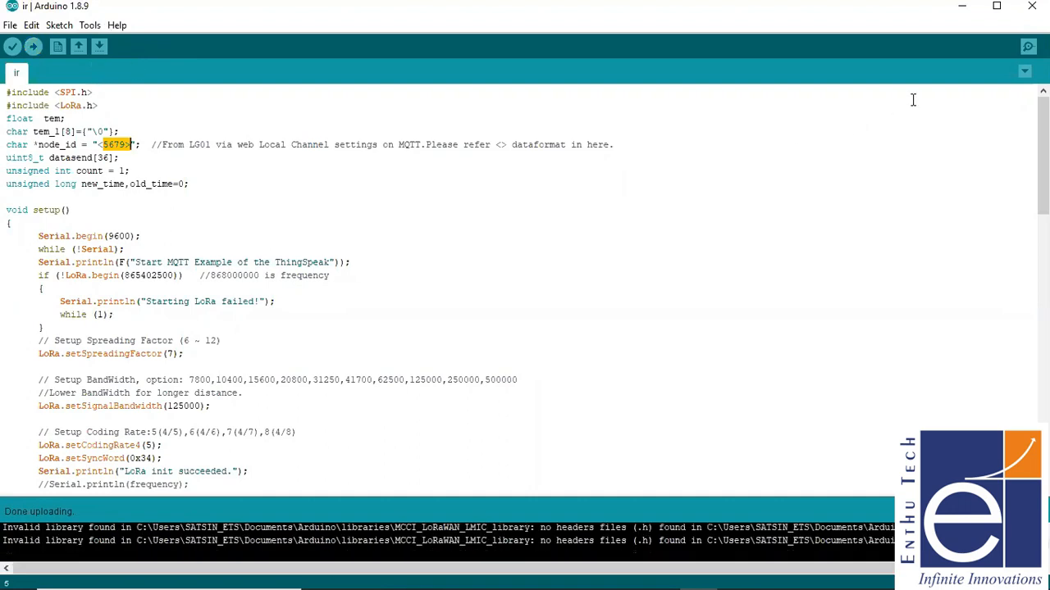
left_click(1029, 47)
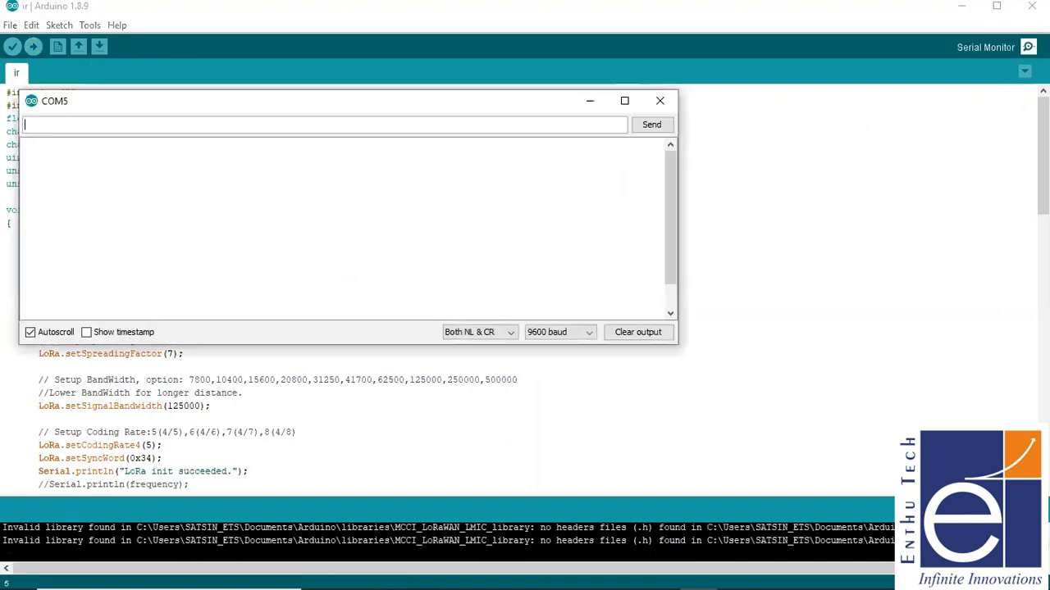
left_click(967, 10)
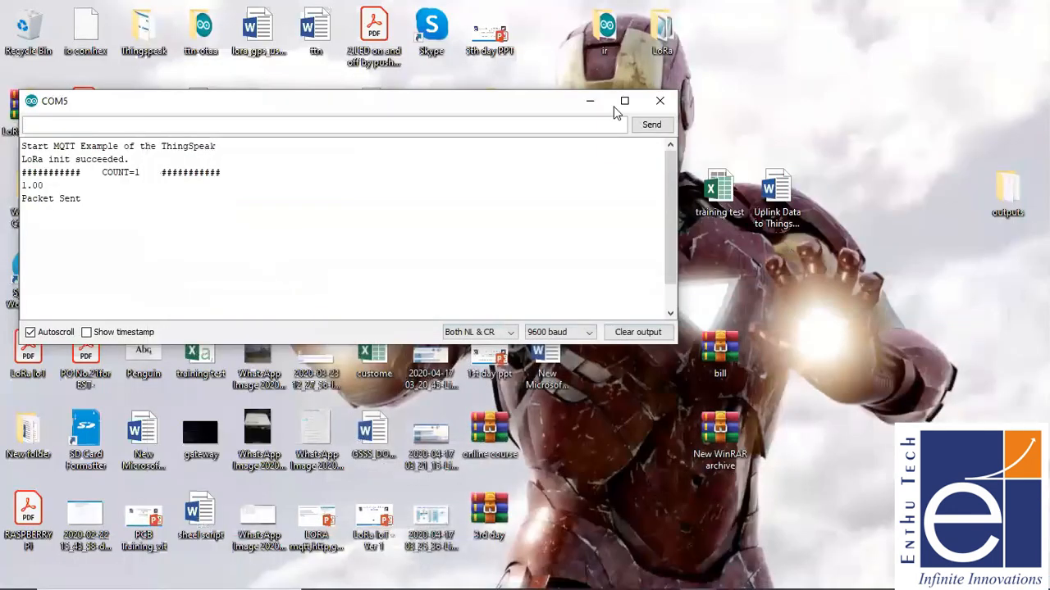
left_click(587, 107)
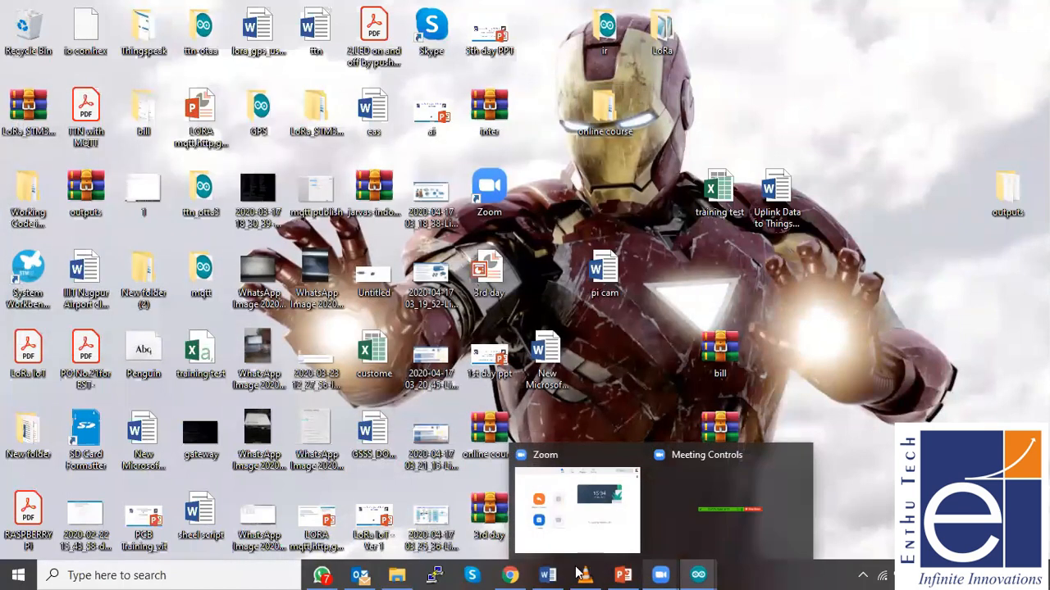
- Return to ThingSpeak in the browser and open the ETS channel to examine its field charts for the node's data
left_click(510, 575)
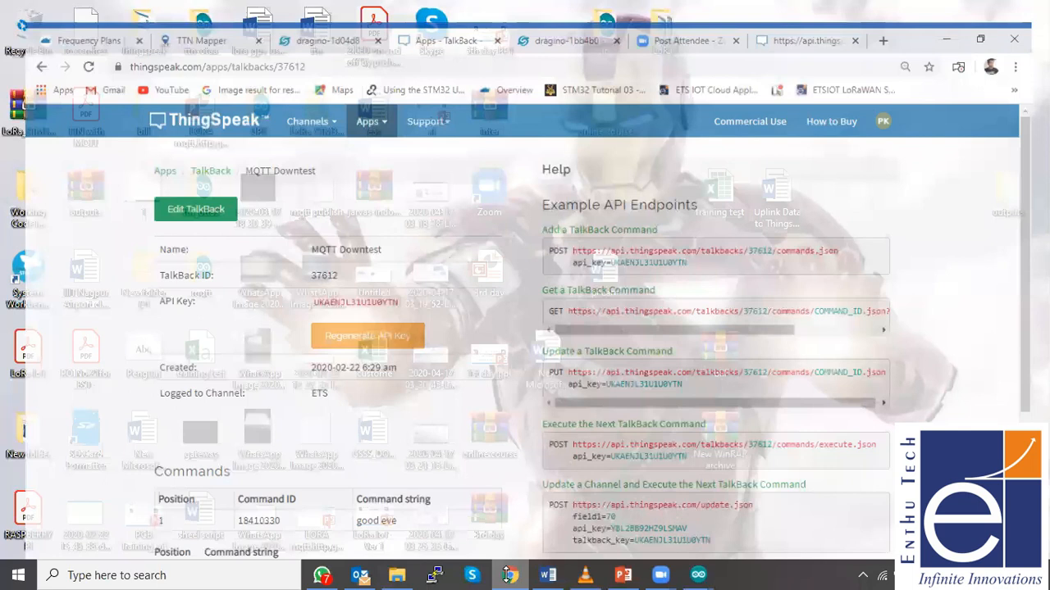
left_click(299, 100)
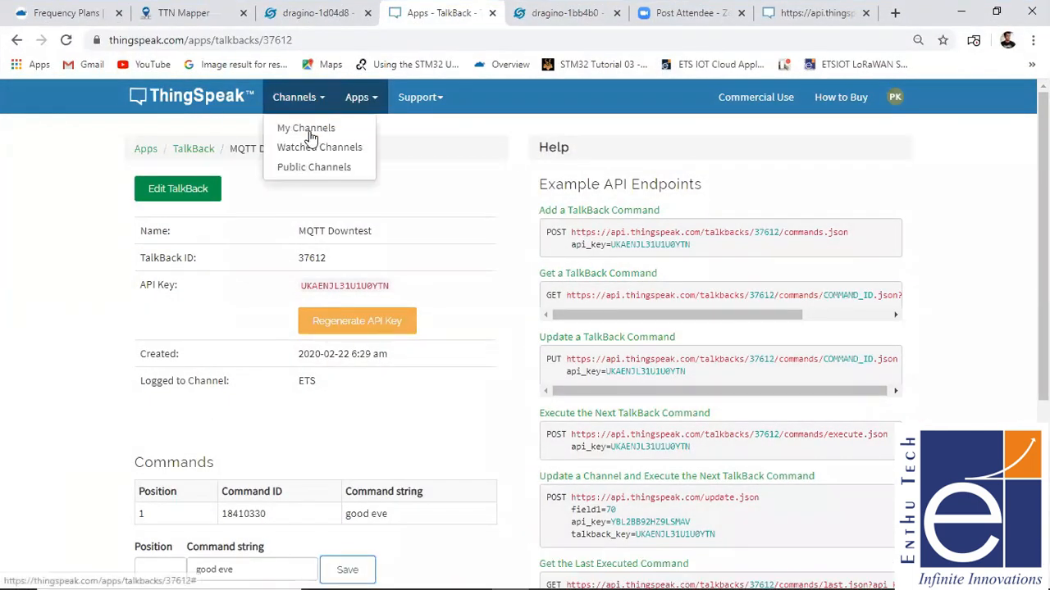
left_click(309, 130)
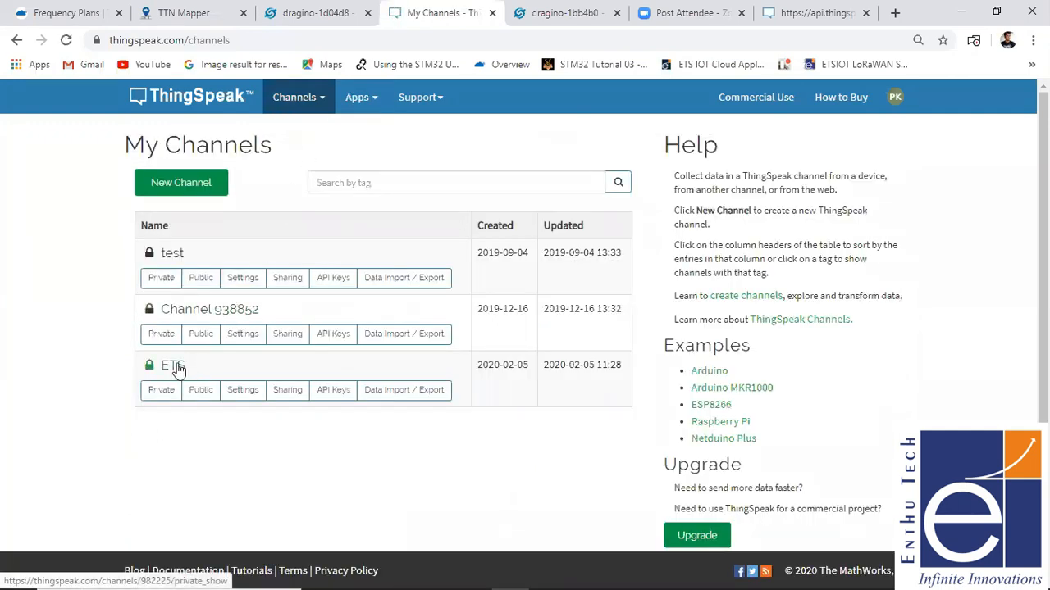
left_click(174, 365)
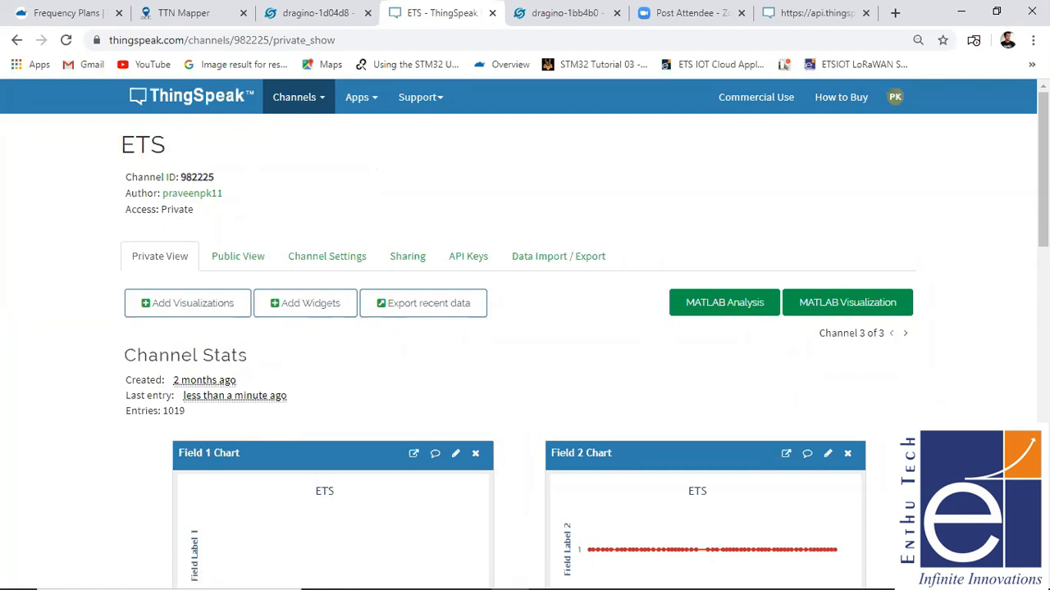
scroll(525, 344, "down", 2)
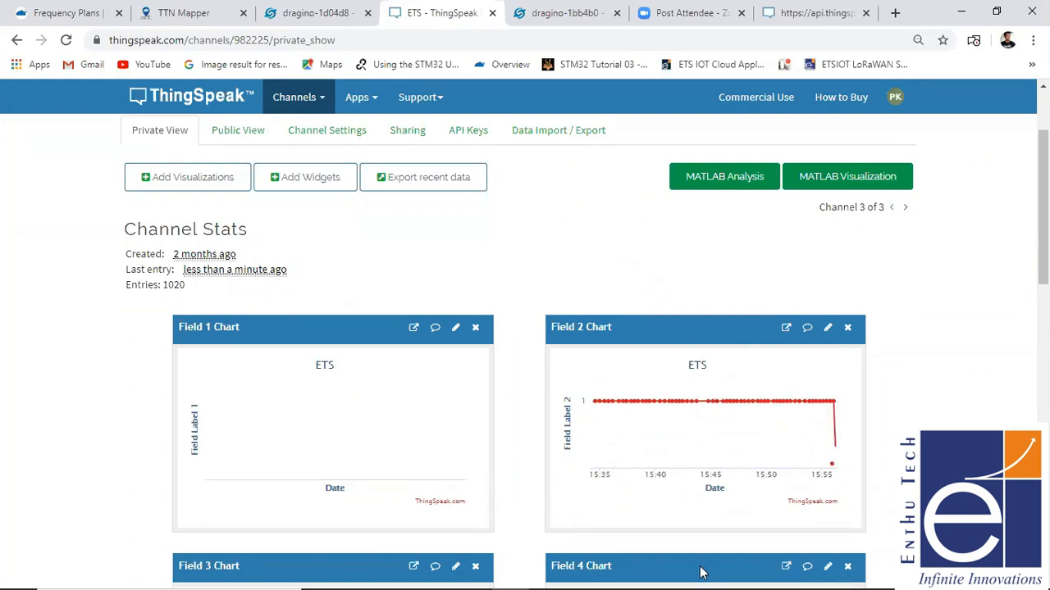
- Examine the latest data points on the ETS channel's Field 2 chart
mouse_move(698, 575)
mouse_move(845, 409)
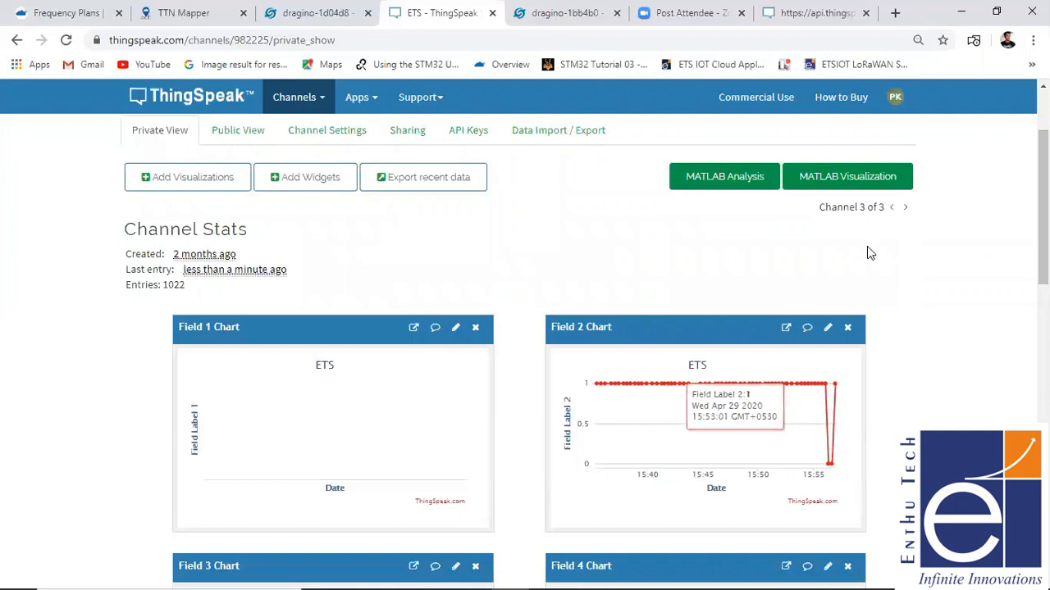
mouse_move(833, 462)
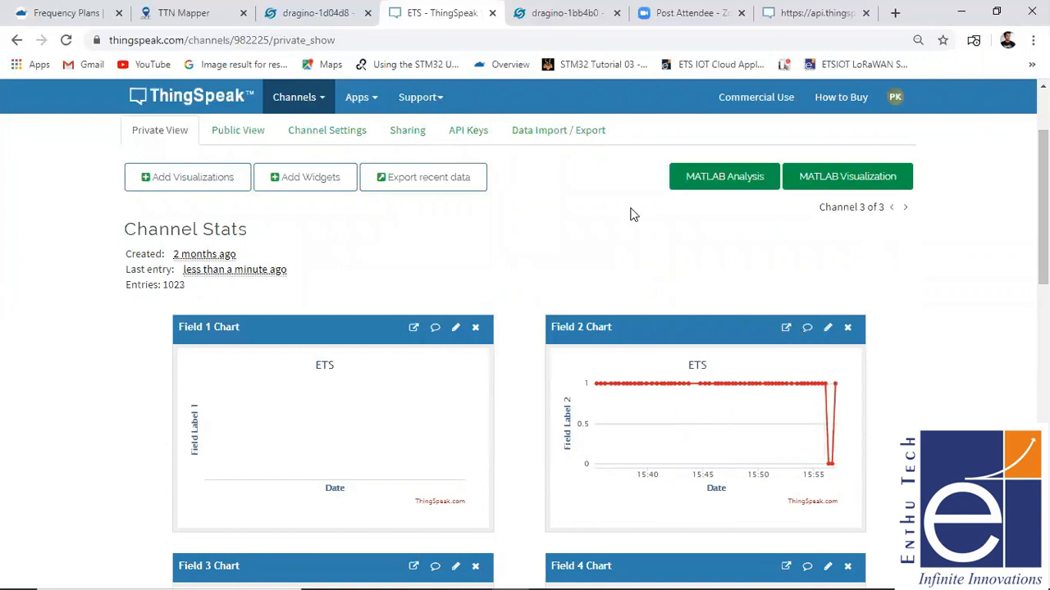
- Open the MQTT Downtest TalkBack from ThingSpeak's TalkBack list, bringing up the COM5 serial monitor to check the node's output on the way
left_click(367, 107)
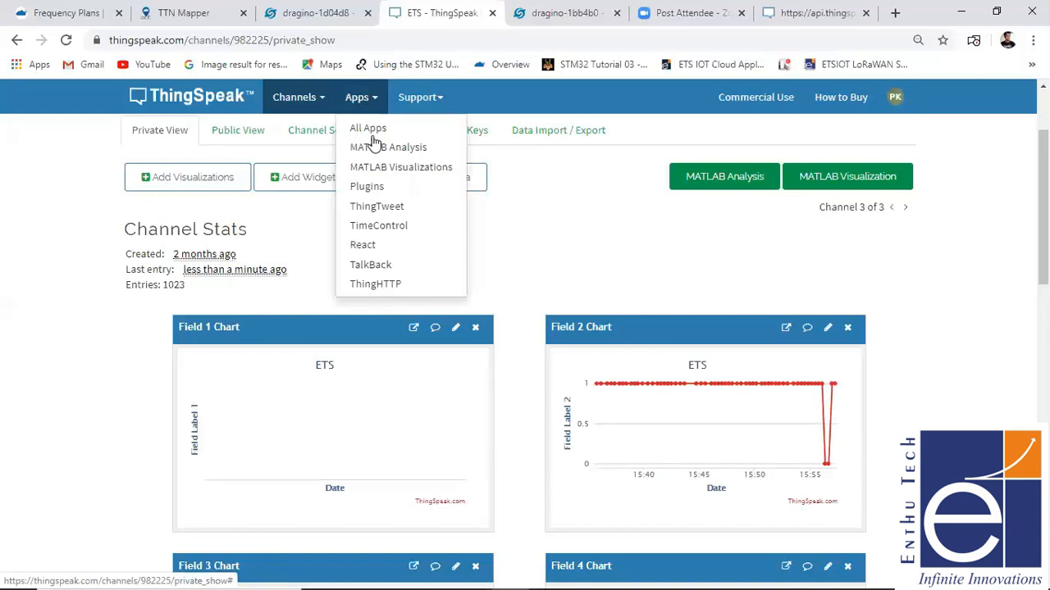
left_click(378, 270)
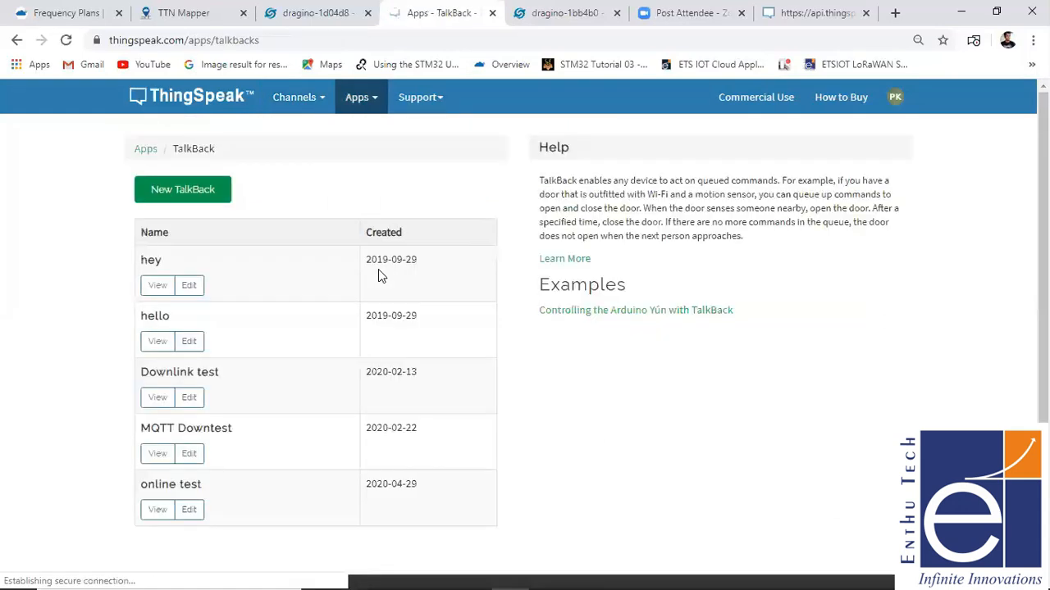
left_click(698, 574)
left_click(742, 544)
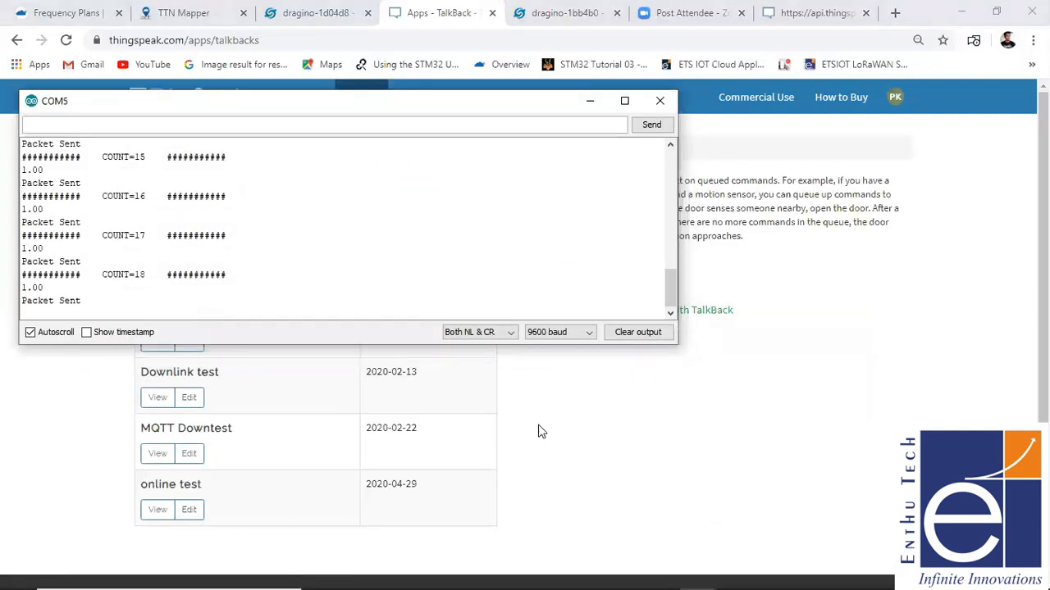
left_click(209, 429)
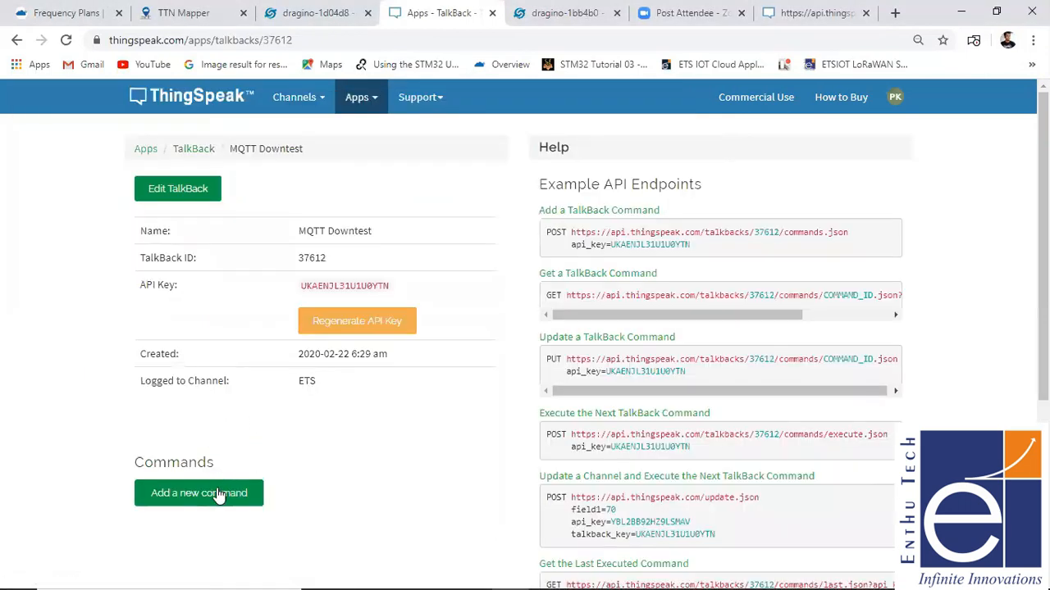
- Add a new command to the MQTT Downtest TalkBack with position 1 and command string HII, and save it
left_click(219, 495)
left_click(171, 518)
type("1")
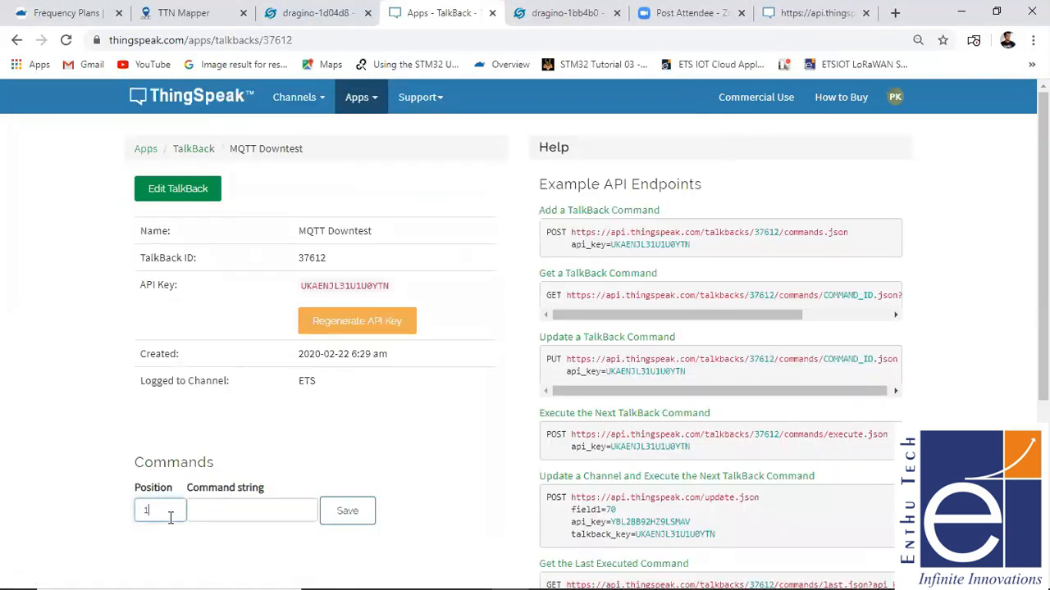
left_click(230, 510)
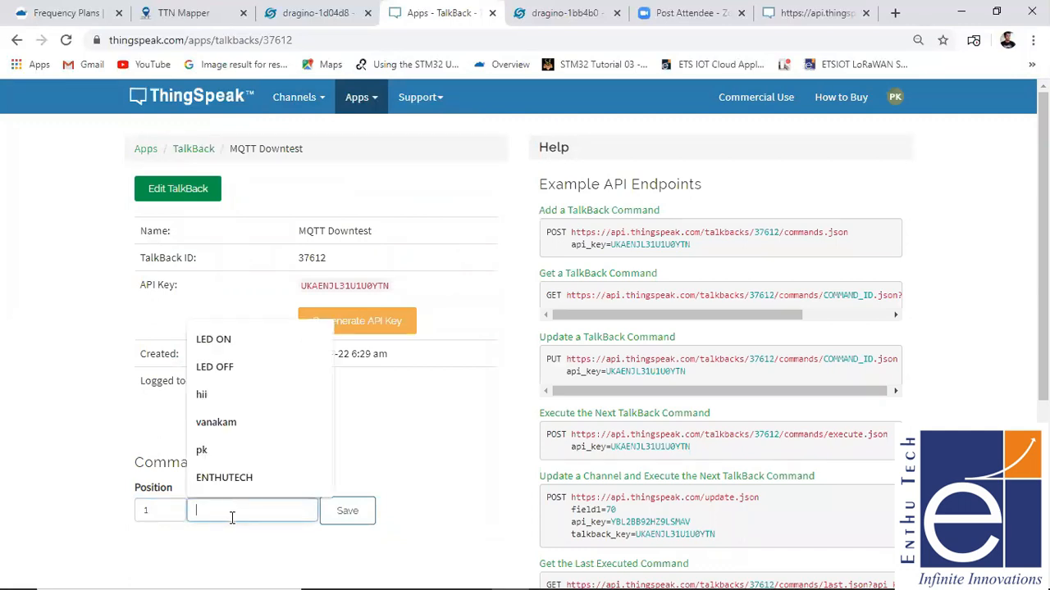
type("HII")
left_click(335, 516)
- Switch to the Arduino COM5 serial monitor to check whether the node receives the queued downlink command
left_click(698, 575)
left_click(740, 535)
left_click(698, 575)
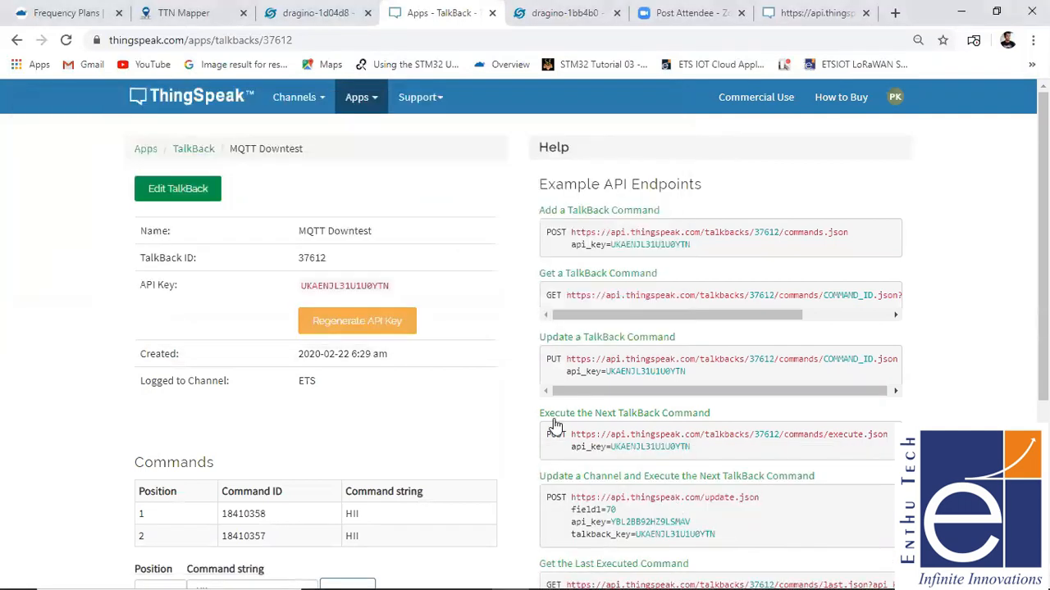
left_click(697, 575)
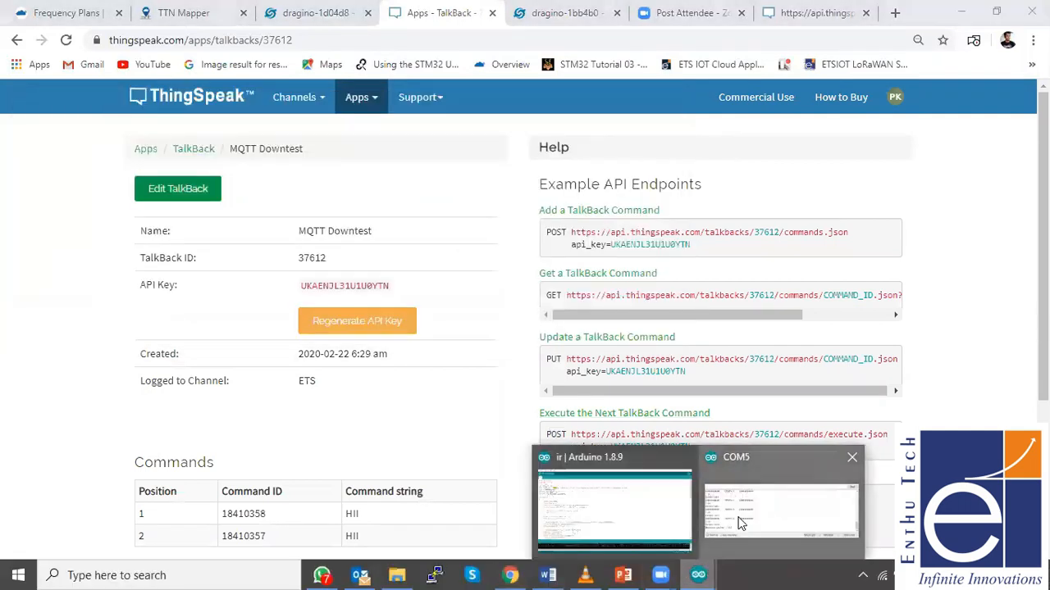
left_click(741, 529)
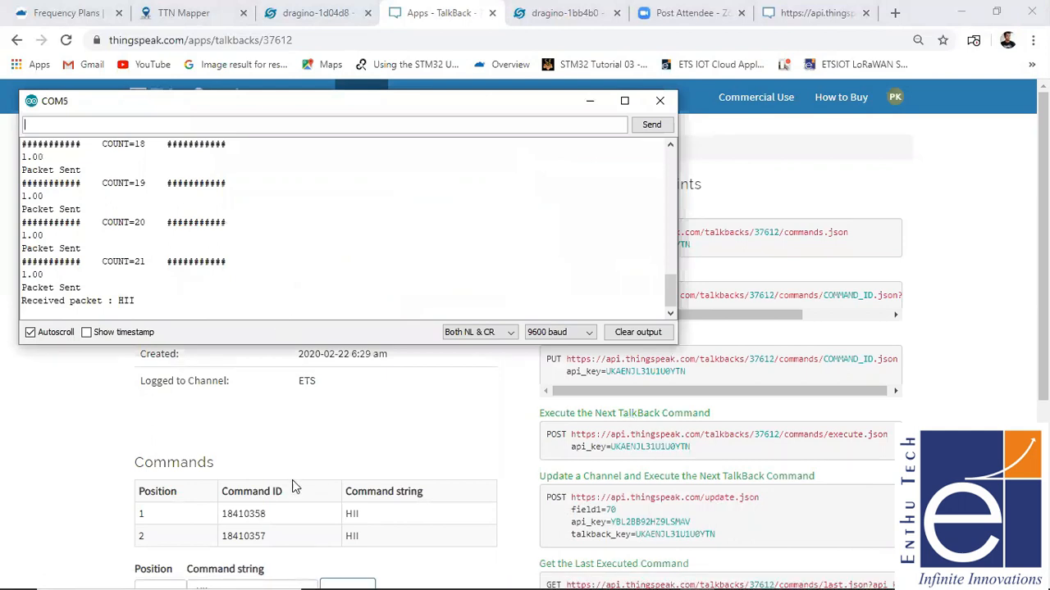